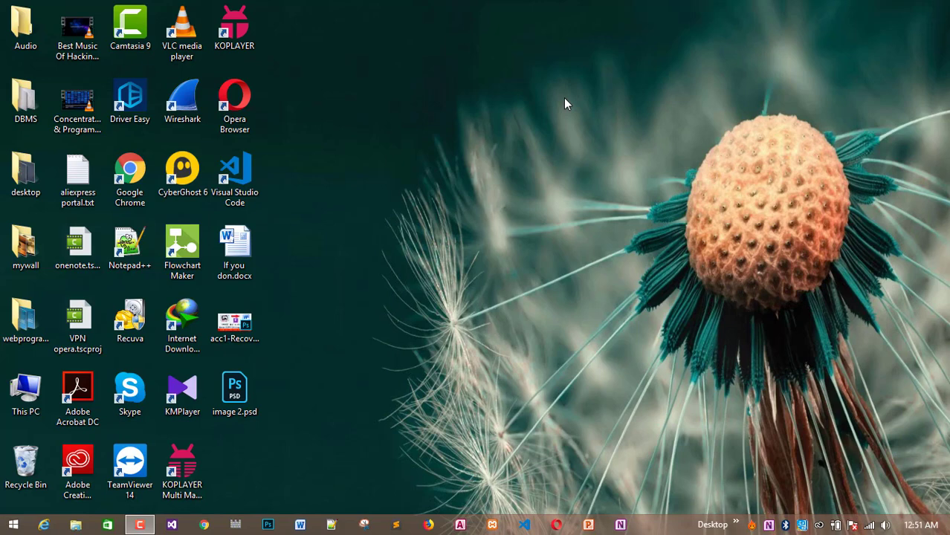
# Launch Photoshop from the taskbar and wait for its Home screen of recent files.
pyautogui.click(268, 524)
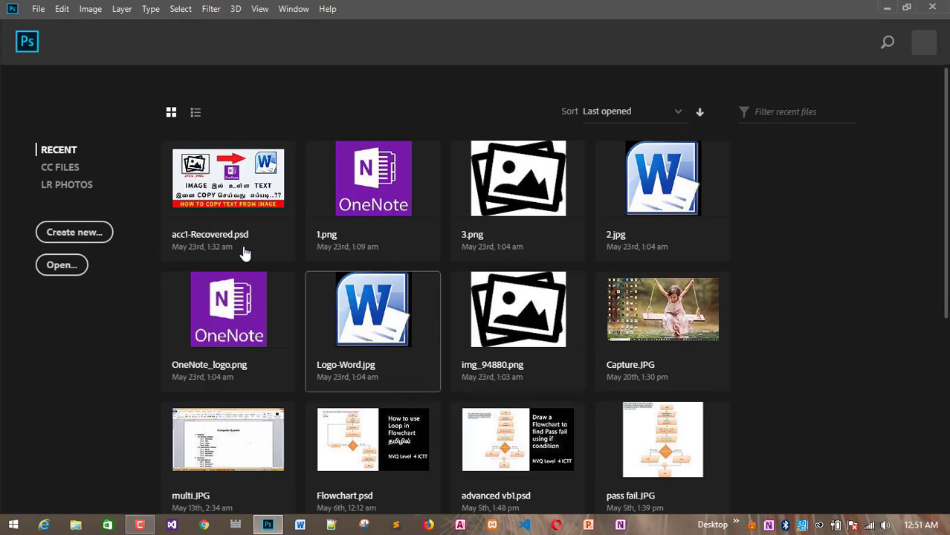
# Create a white 6 × 4 in, 300 ppi document from the Photo preset Landscape 4 x 6.
pyautogui.click(38, 9)
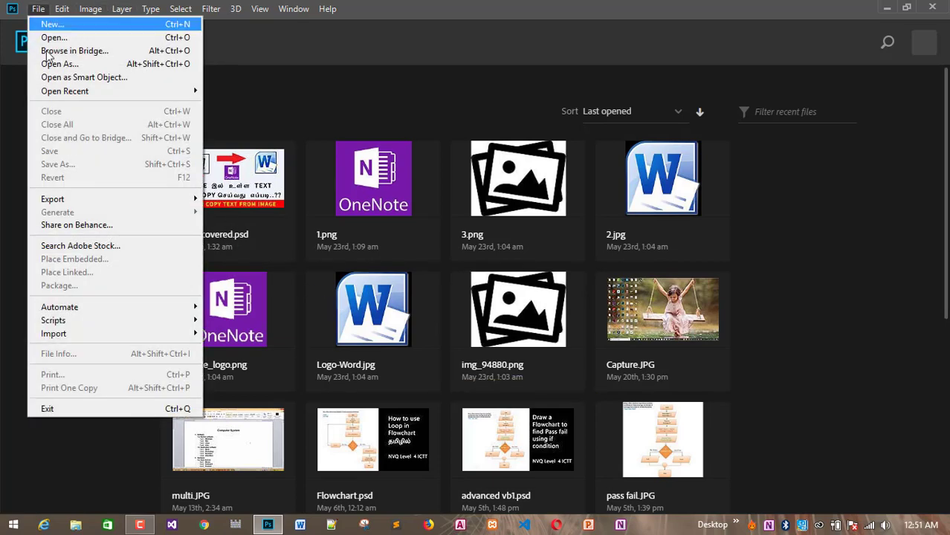
pyautogui.click(50, 24)
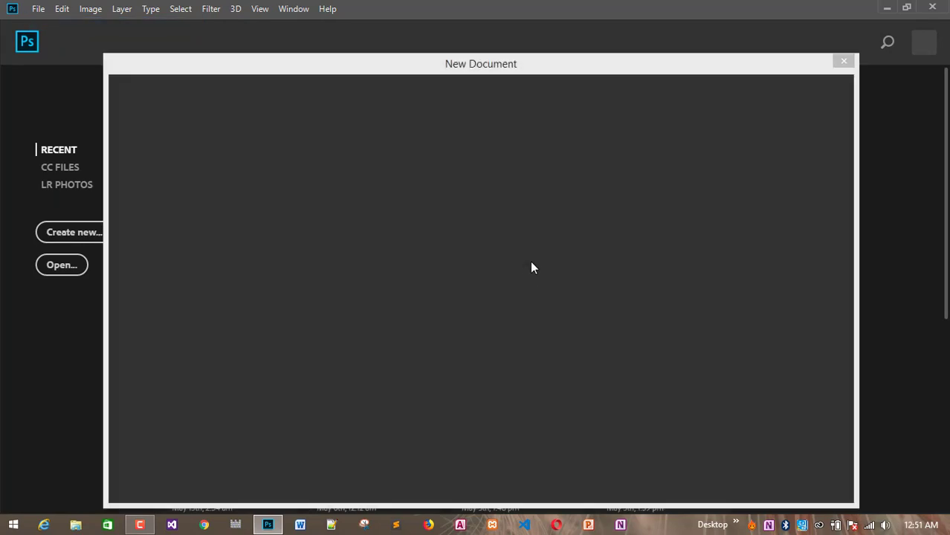
pyautogui.click(435, 98)
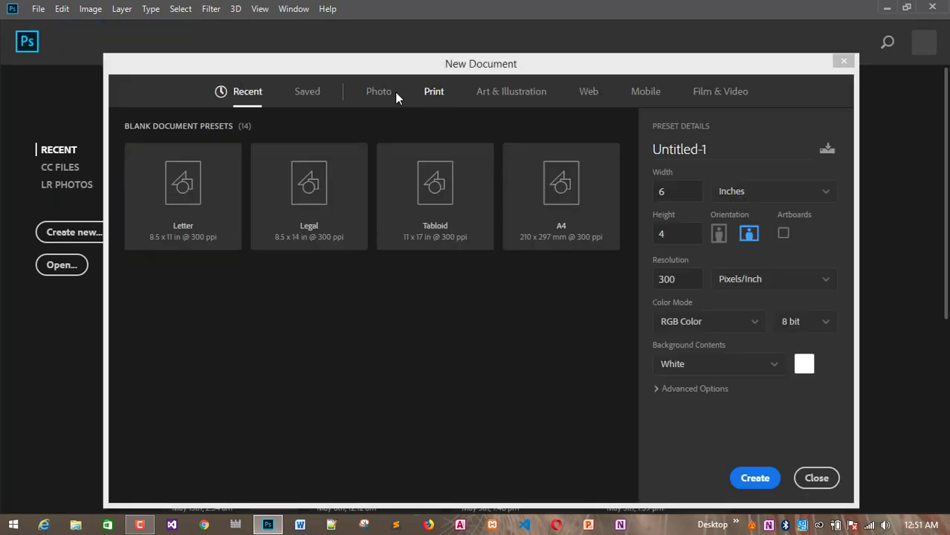
pyautogui.click(383, 93)
pyautogui.click(455, 204)
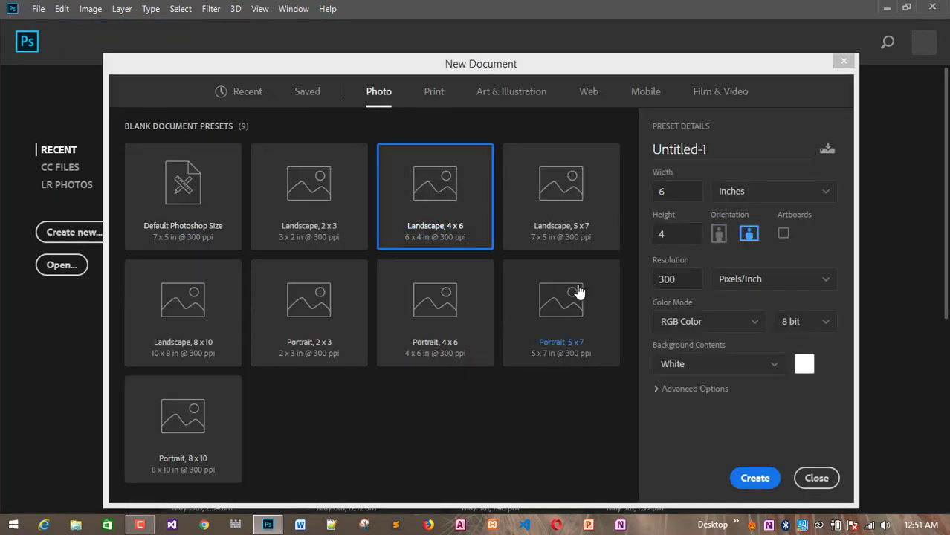
pyautogui.click(683, 190)
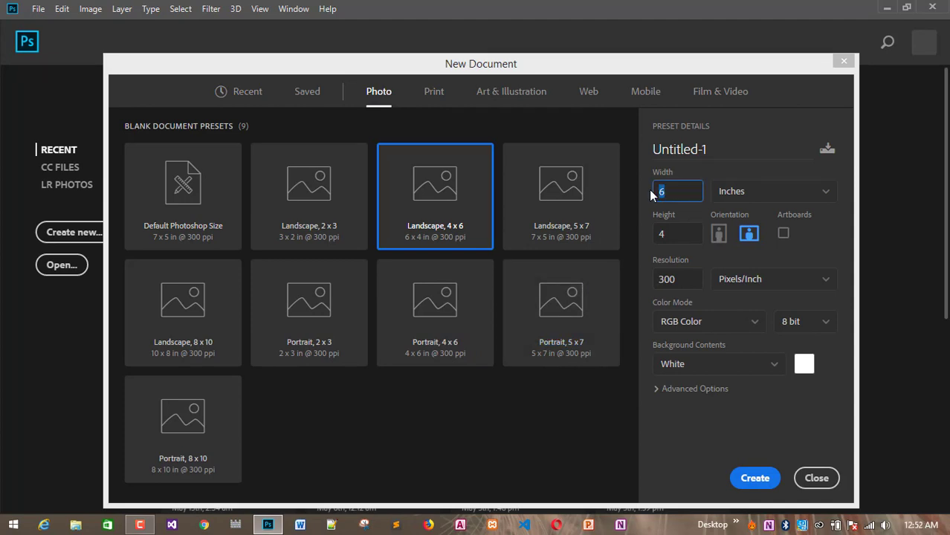
pyautogui.press('Tab')
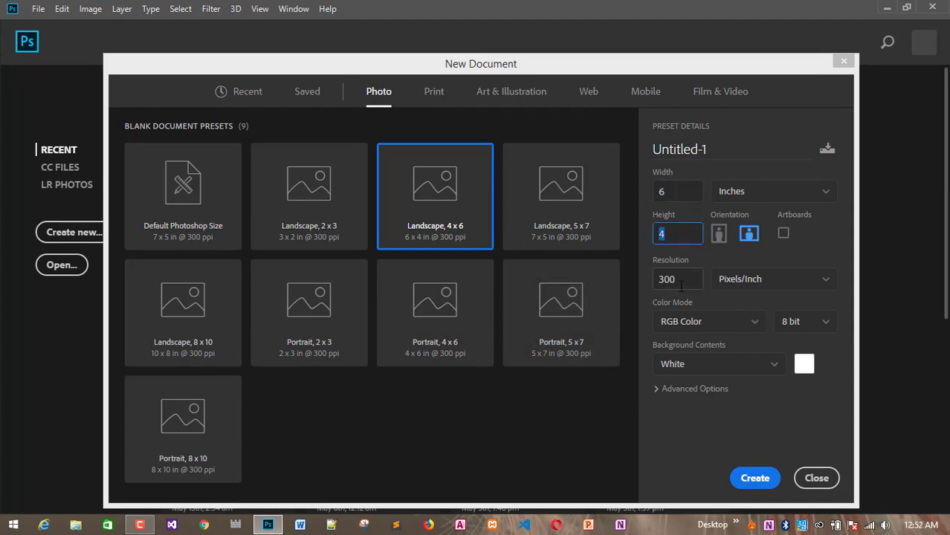
pyautogui.click(681, 281)
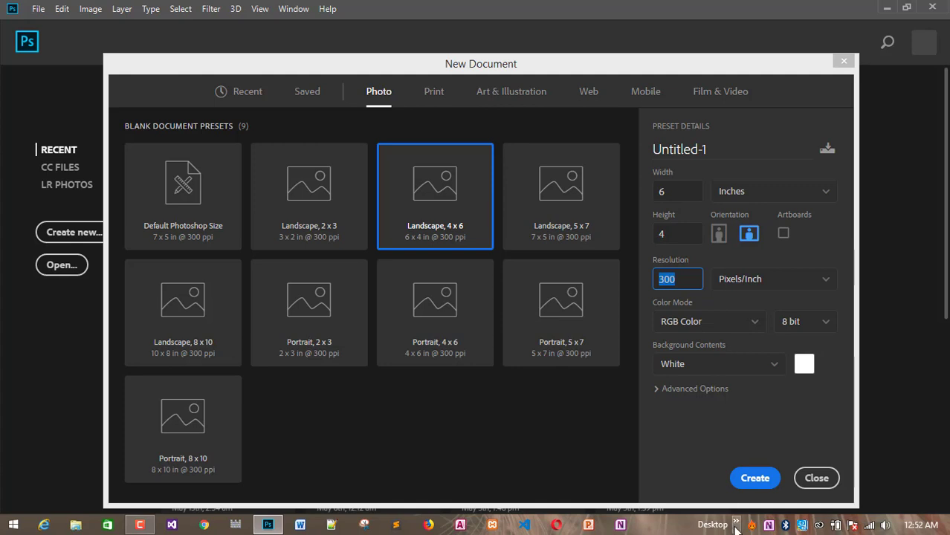
pyautogui.click(754, 479)
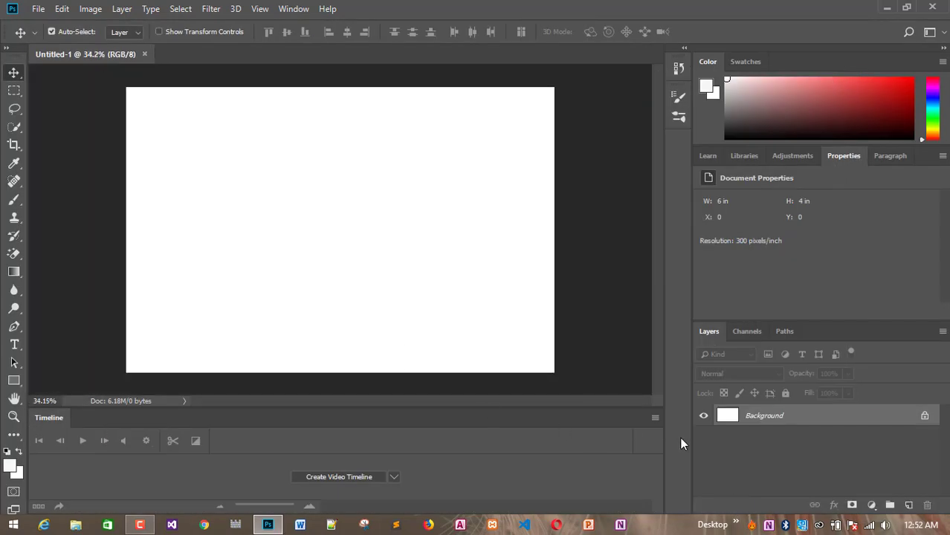
# Close the Timeline group and convert the locked Background into the editable Layer 0.
pyautogui.click(654, 417)
pyautogui.click(702, 404)
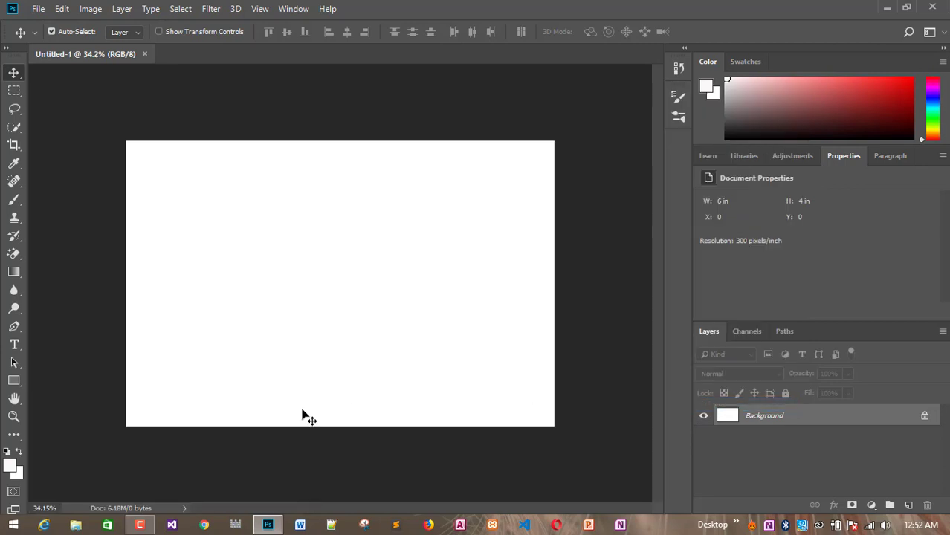
pyautogui.click(925, 417)
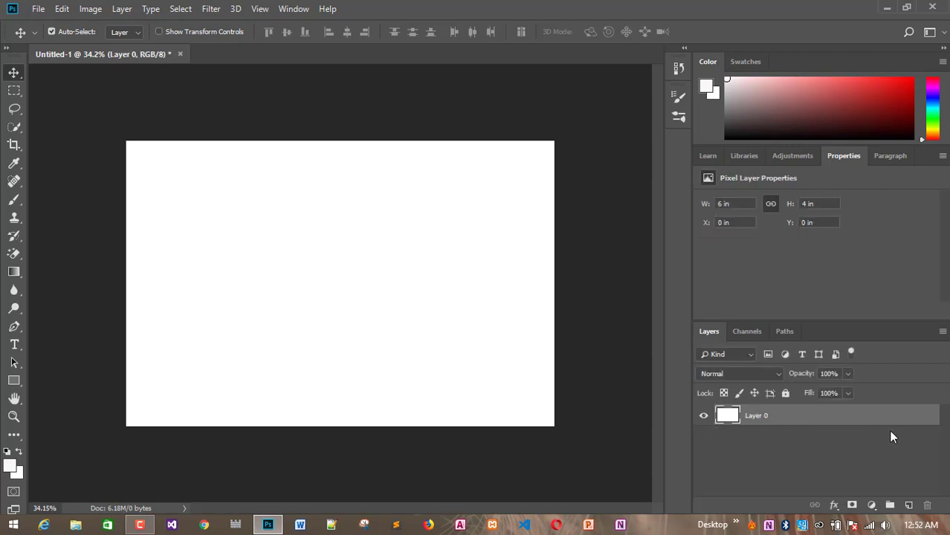
pyautogui.hotkey('ctrl', 'z')
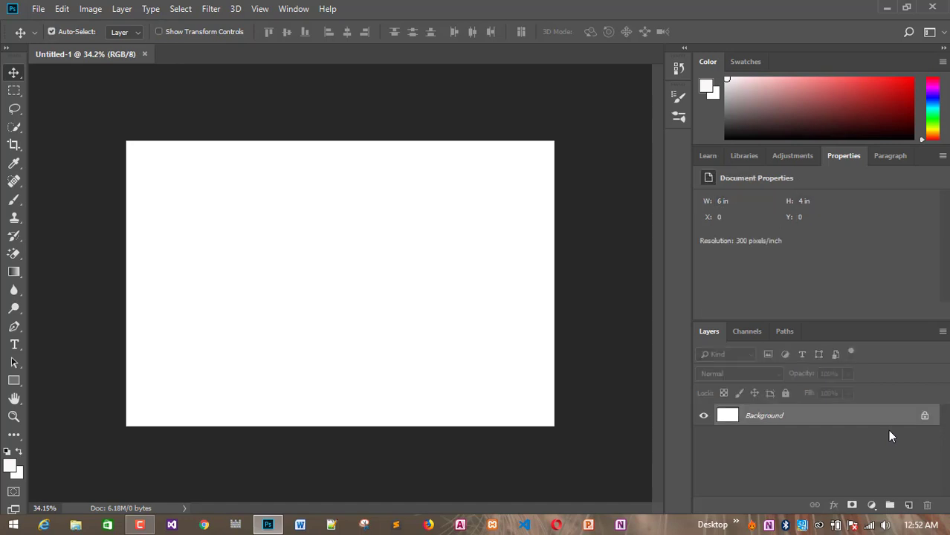
pyautogui.click(925, 418)
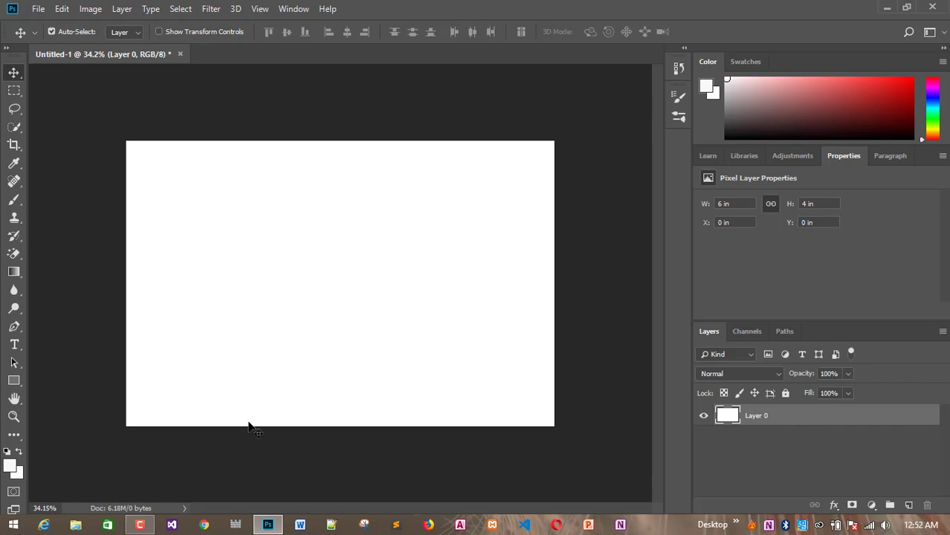
# Add 'ICT' as black 121 pt Times New Roman text, dragged toward the canvas centre.
pyautogui.click(14, 346)
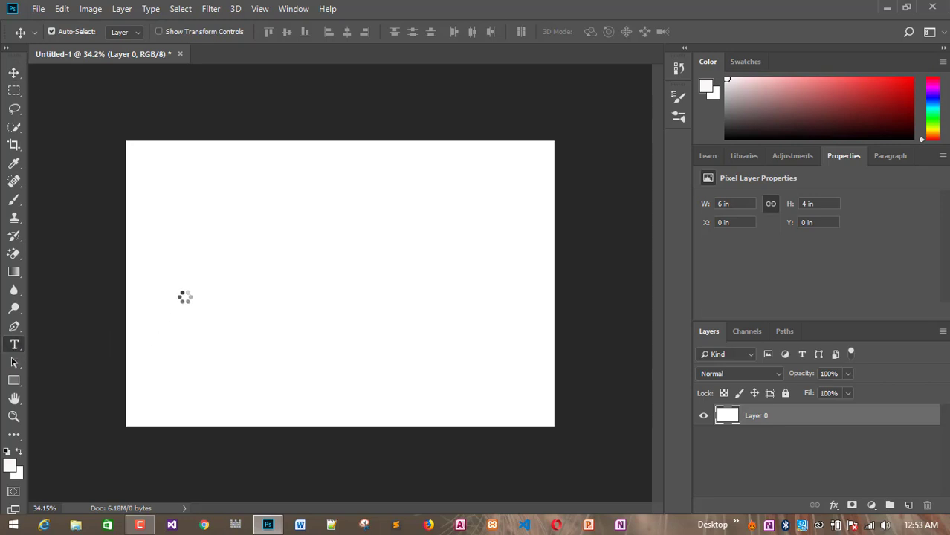
pyautogui.click(231, 288)
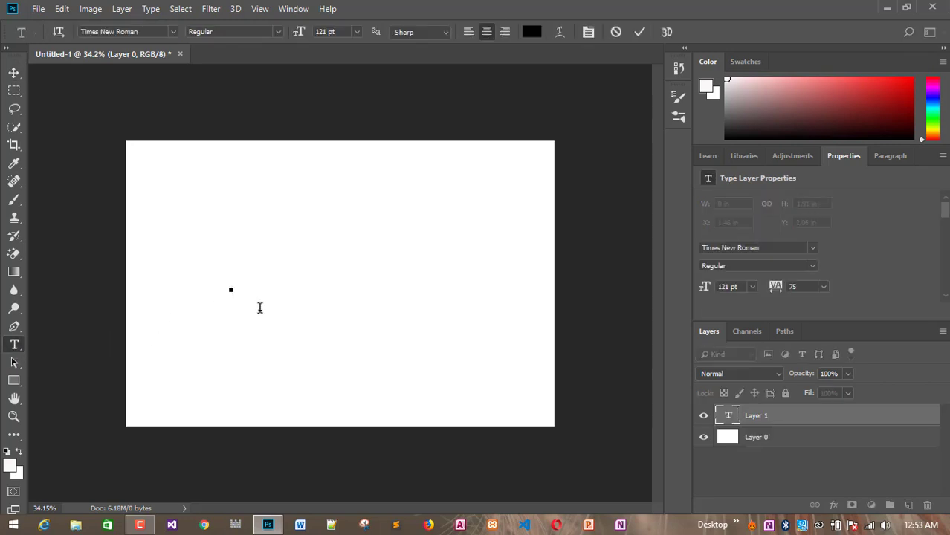
pyautogui.write('ICT')
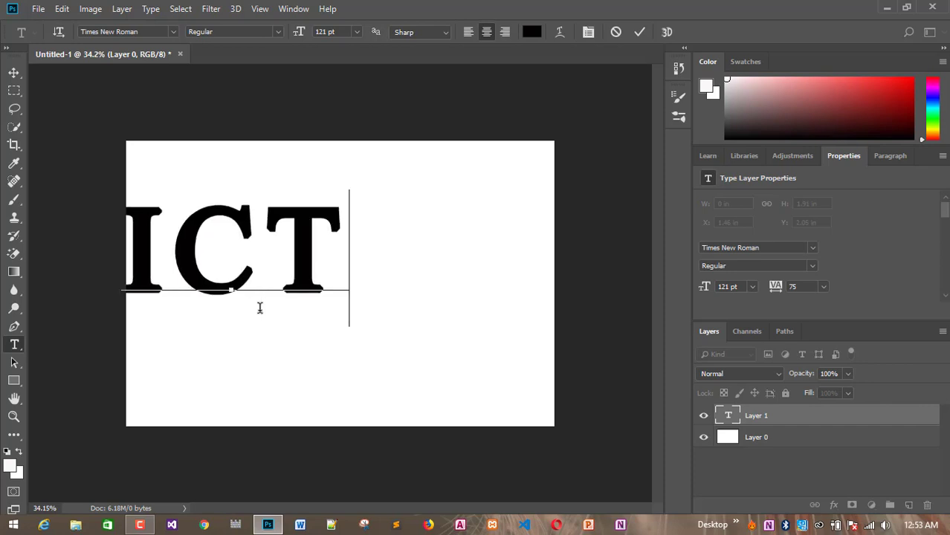
pyautogui.click(13, 73)
pyautogui.moveTo(306, 229); pyautogui.dragTo(398, 243)
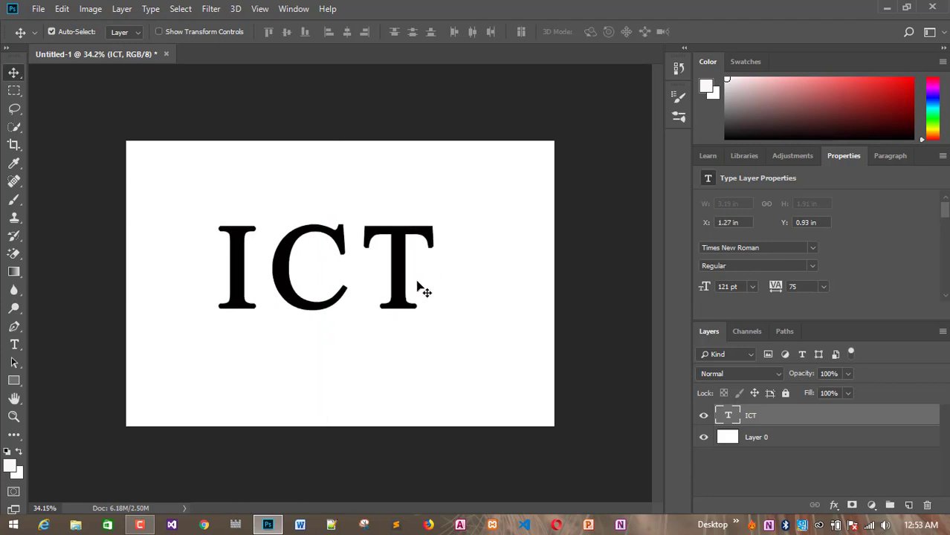
pyautogui.moveTo(406, 293); pyautogui.dragTo(408, 303)
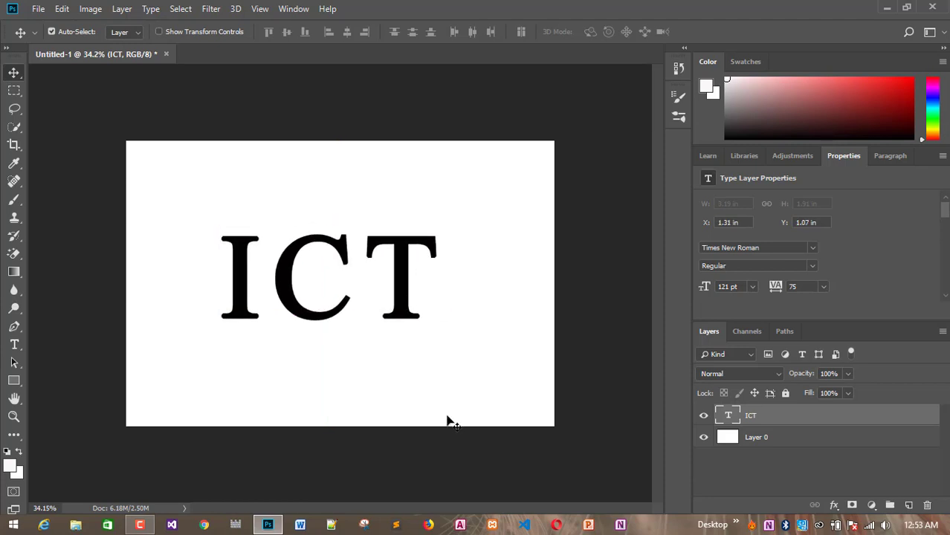
pyautogui.click(748, 440)
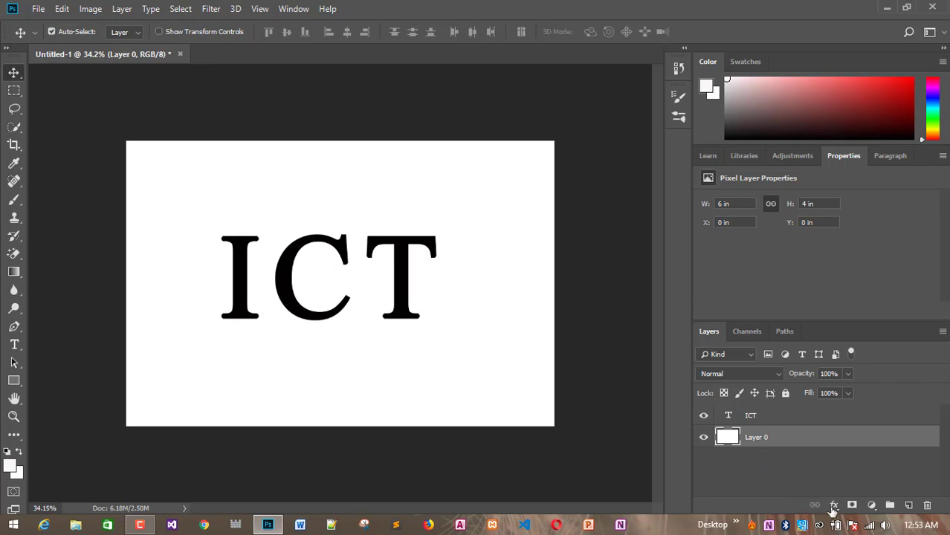
# Apply a pale cream #f7e3c0 Color Overlay effect to Layer 0.
pyautogui.click(834, 506)
pyautogui.click(860, 452)
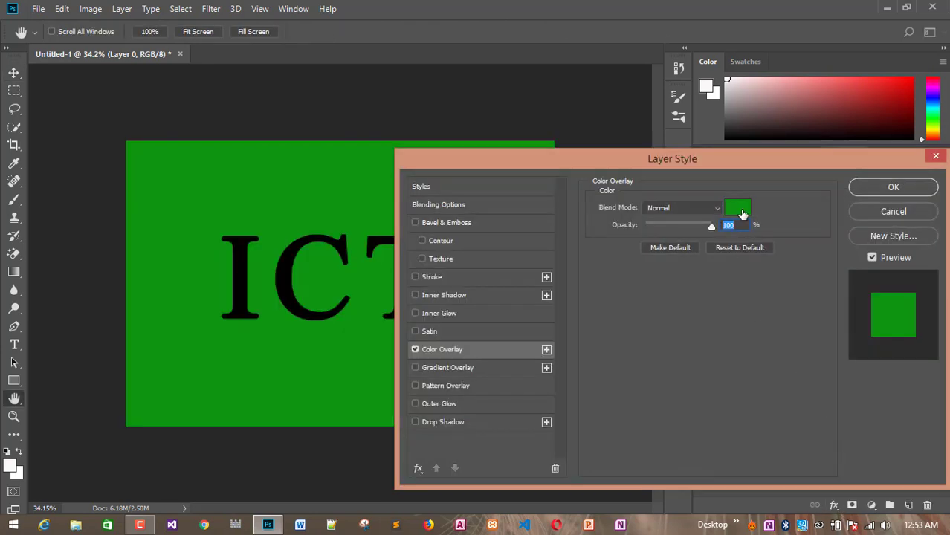
pyautogui.click(742, 214)
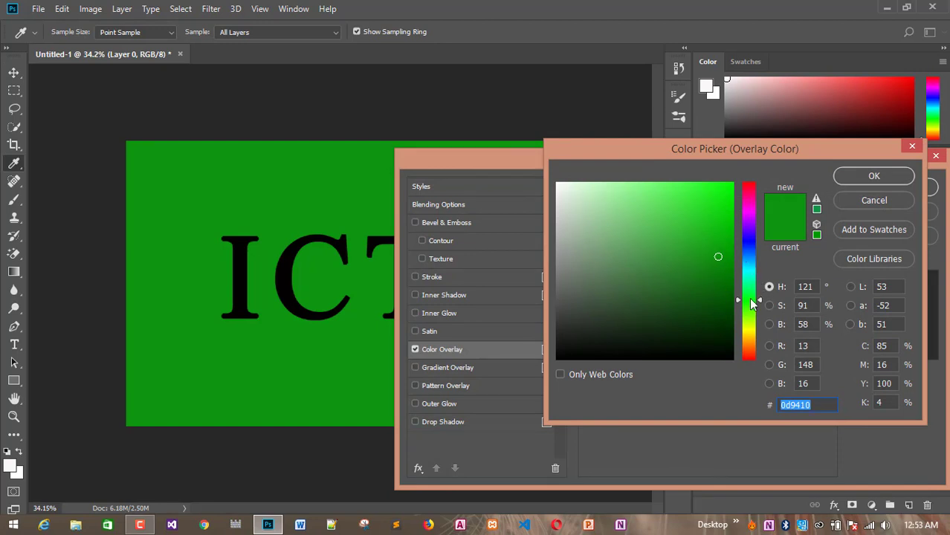
pyautogui.moveTo(747, 336)
pyautogui.mouseDown()
pyautogui.moveTo(750, 327)
pyautogui.moveTo(752, 344)
pyautogui.mouseUp()
pyautogui.click(572, 199)
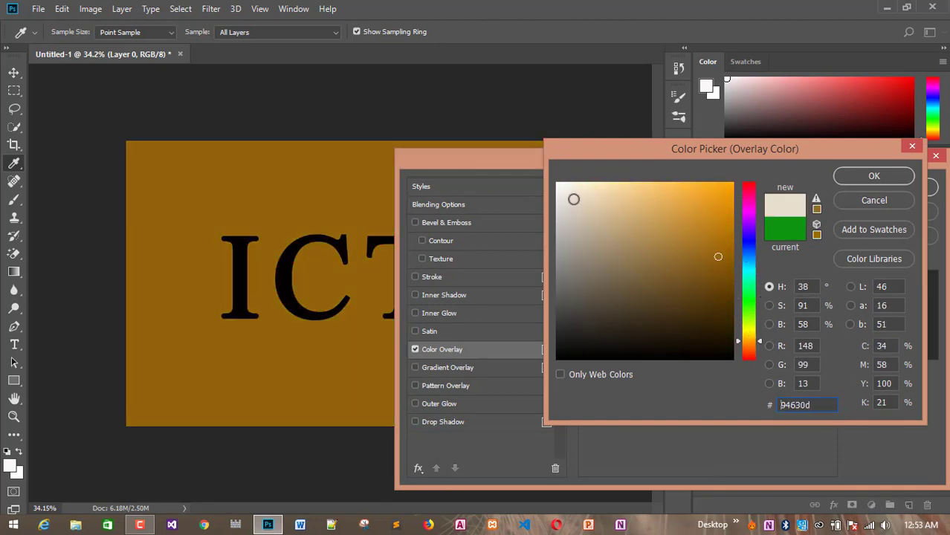
pyautogui.click(616, 205)
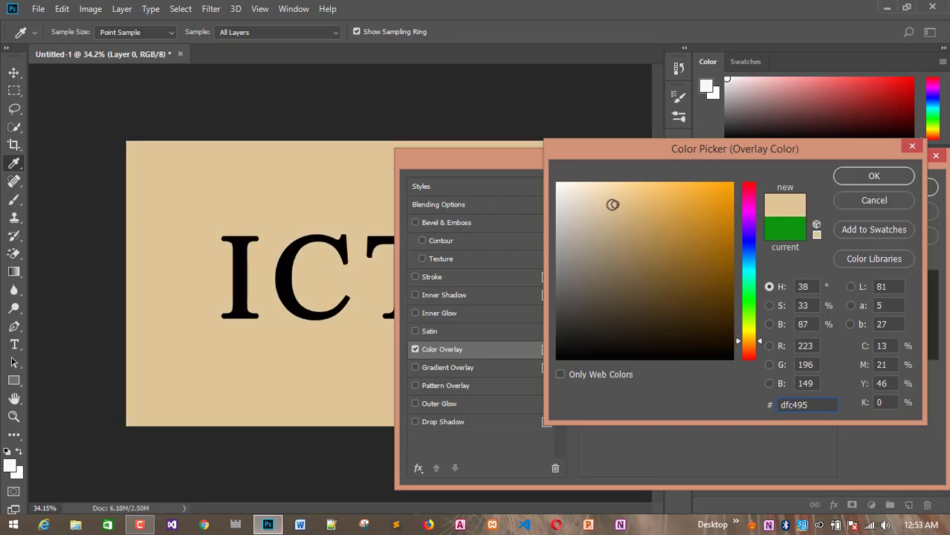
pyautogui.moveTo(615, 204); pyautogui.dragTo(596, 190)
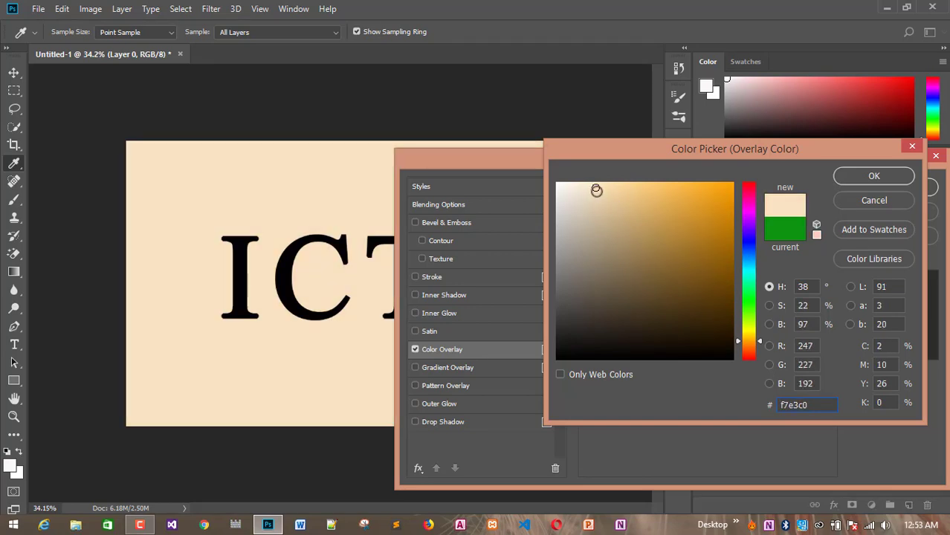
pyautogui.click(874, 175)
pyautogui.click(874, 198)
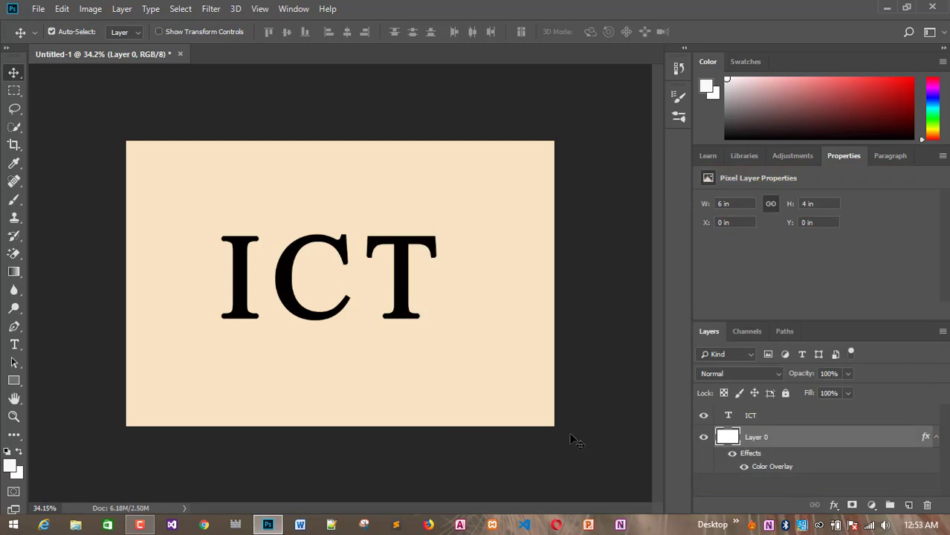
pyautogui.click(570, 438)
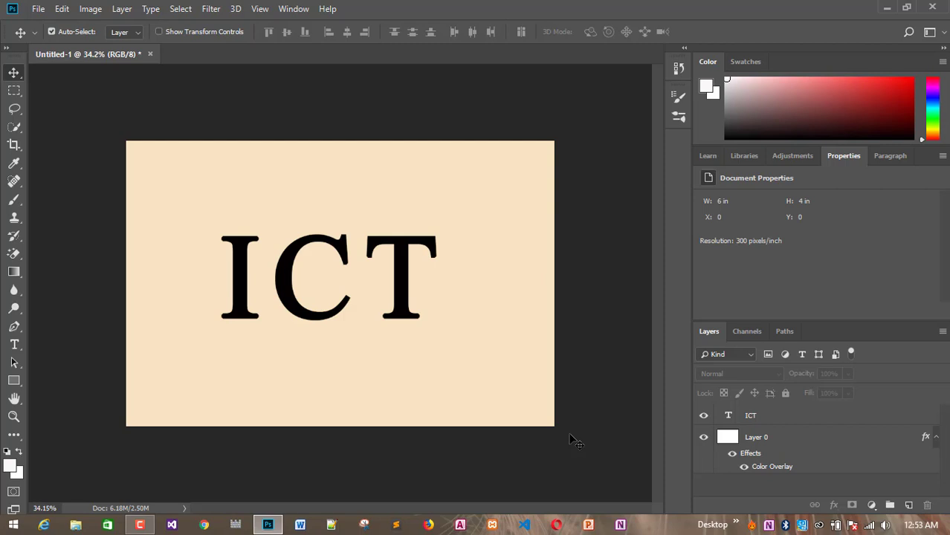
# Drag the ICT text layer right, moving its X position from 1.31 in to 1.47 in.
pyautogui.click(283, 305)
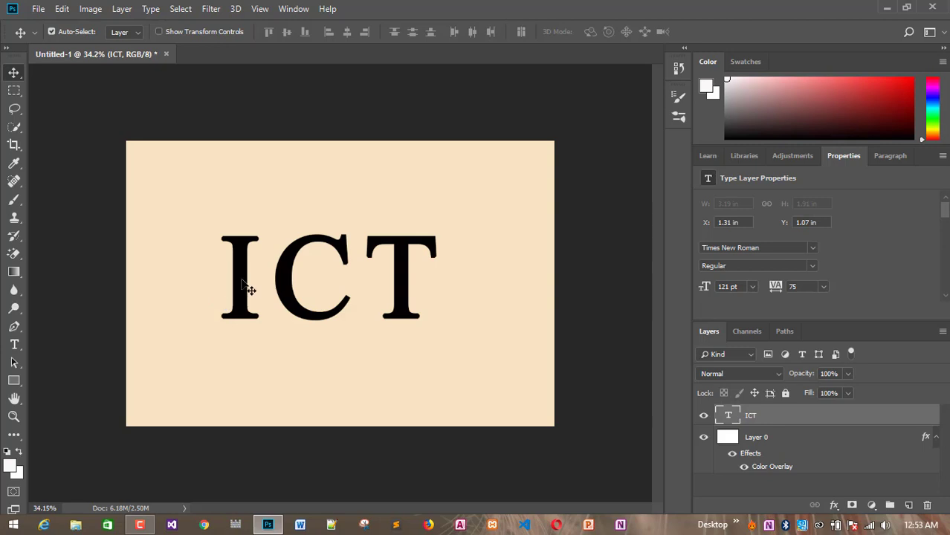
pyautogui.moveTo(239, 281); pyautogui.dragTo(251, 284)
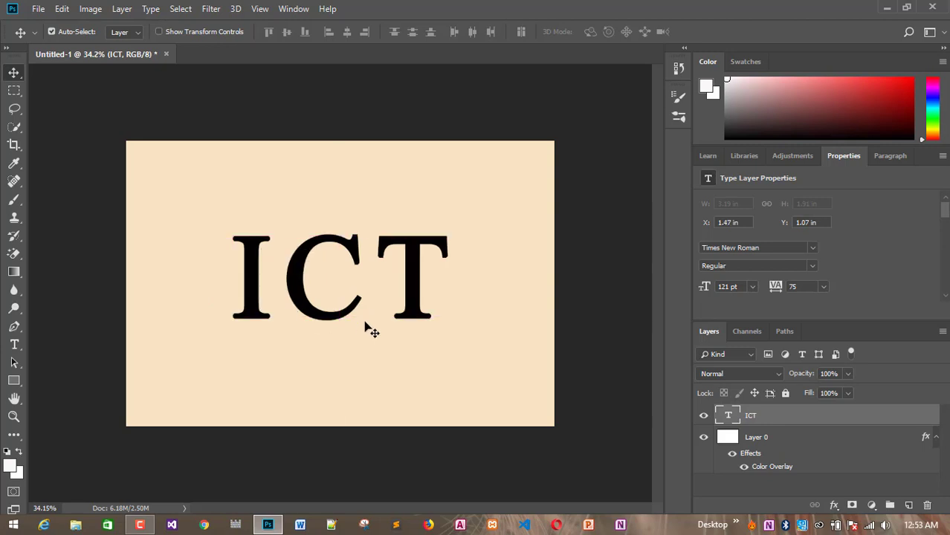
# Duplicate the ICT layer and rename the copy ICT1.
pyautogui.rightClick(770, 417)
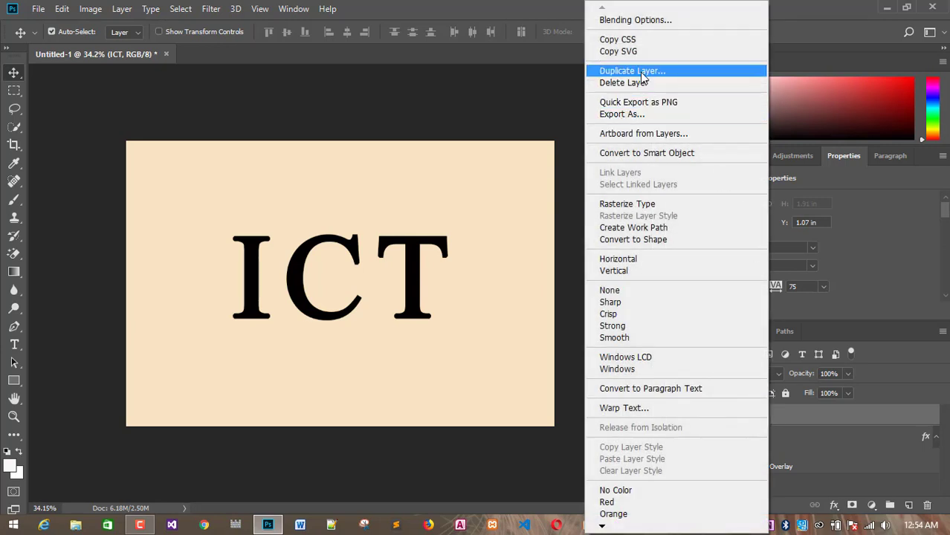
pyautogui.click(463, 438)
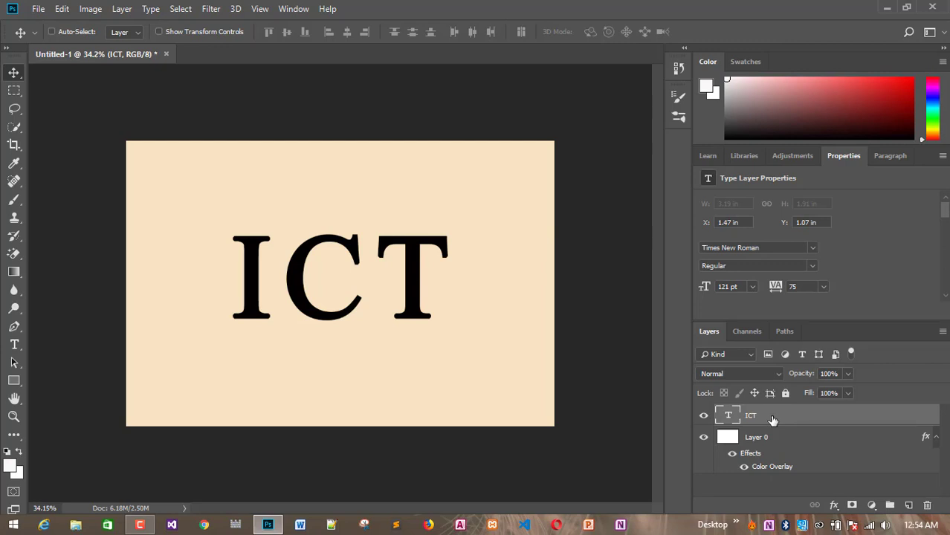
pyautogui.hotkey('ctrl', 'j')
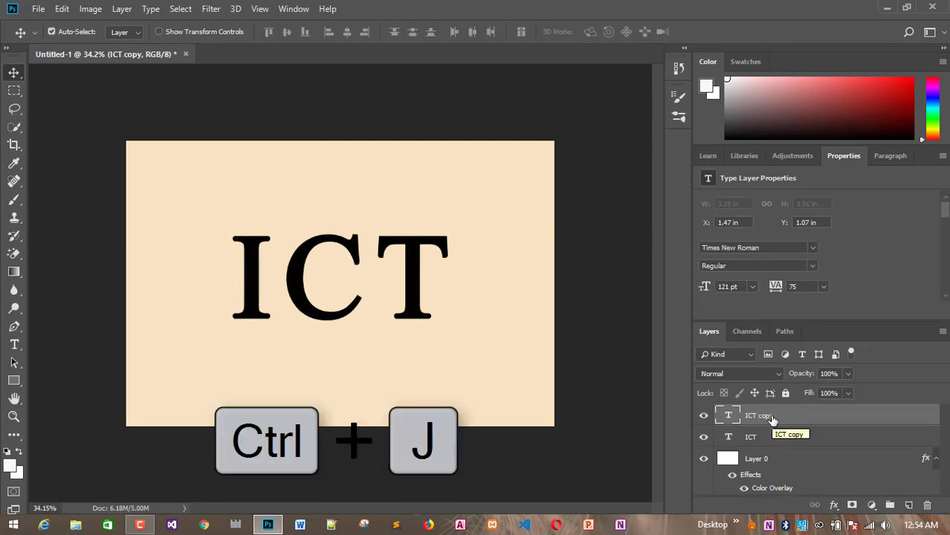
pyautogui.doubleClick(773, 417)
pyautogui.moveTo(777, 416); pyautogui.dragTo(758, 416)
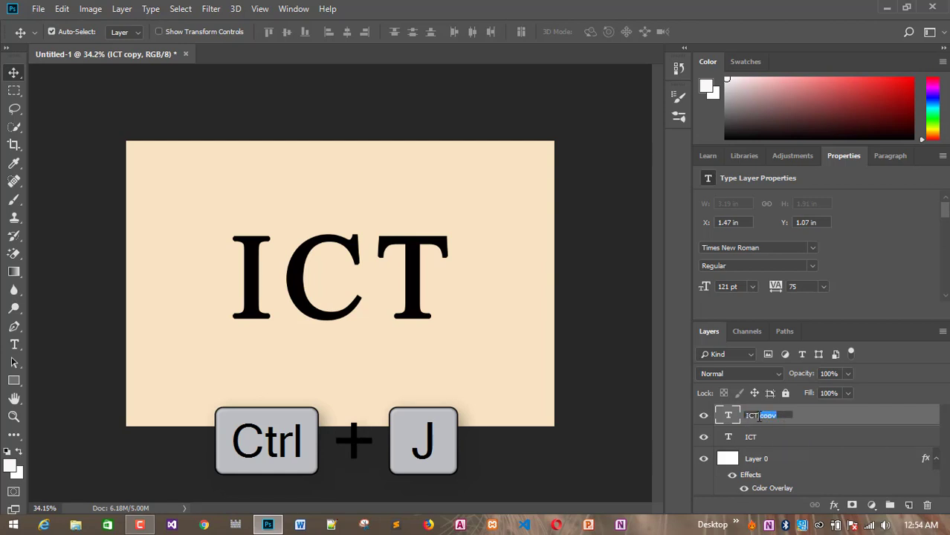
pyautogui.write('1')
pyautogui.click(805, 453)
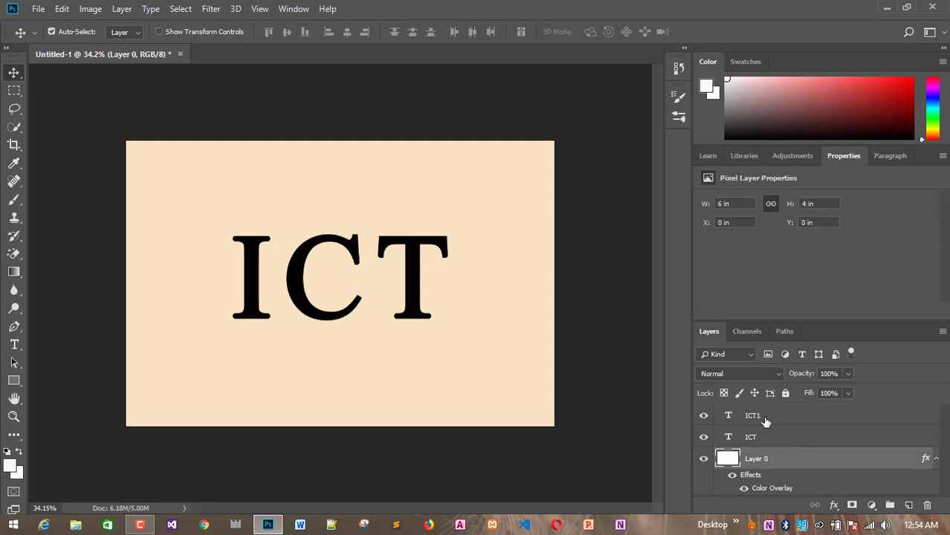
pyautogui.click(765, 421)
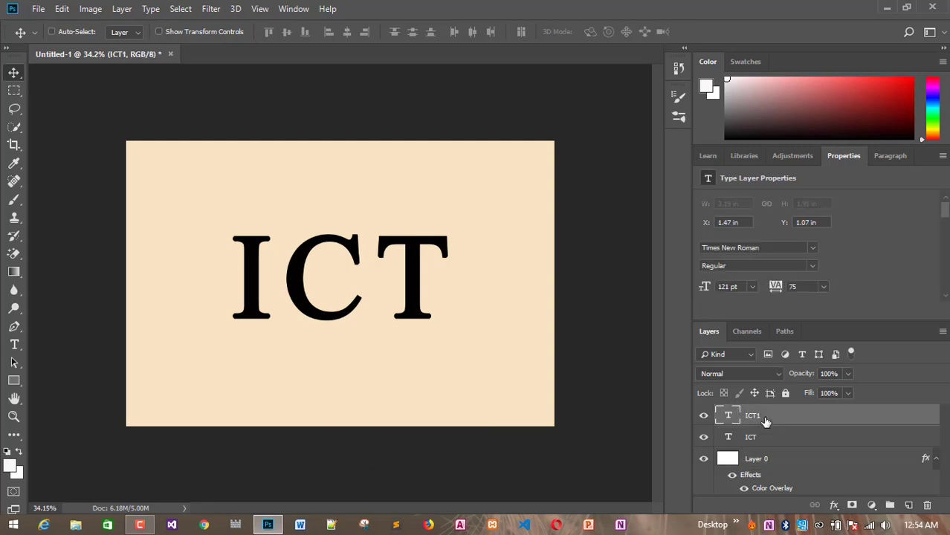
# Duplicate ICT1 and rename the new copy ICT2.
pyautogui.hotkey('ctrl', 'j')
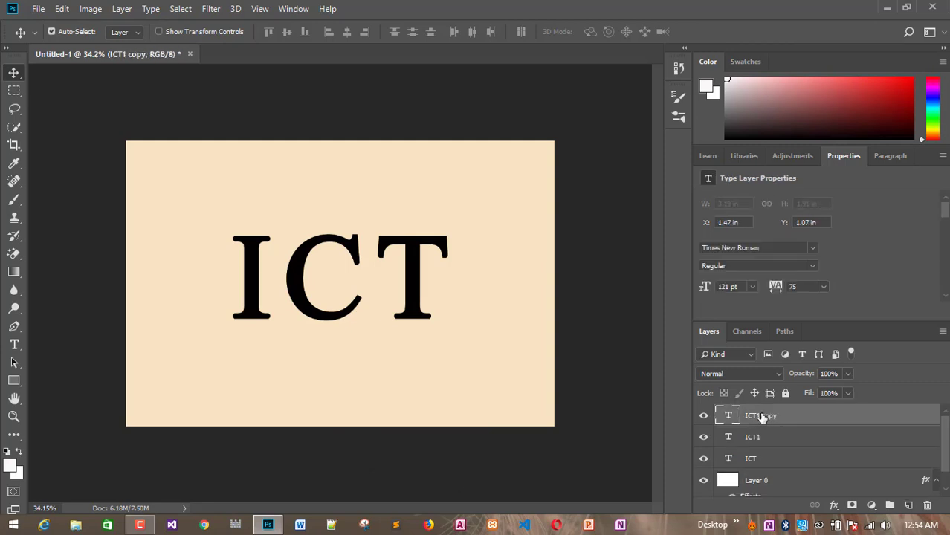
pyautogui.doubleClick(762, 416)
pyautogui.click(787, 414)
pyautogui.moveTo(787, 414); pyautogui.dragTo(760, 413)
pyautogui.press('BackSpace')
pyautogui.press('BackSpace')
pyautogui.write('2')
pyautogui.press('Return')
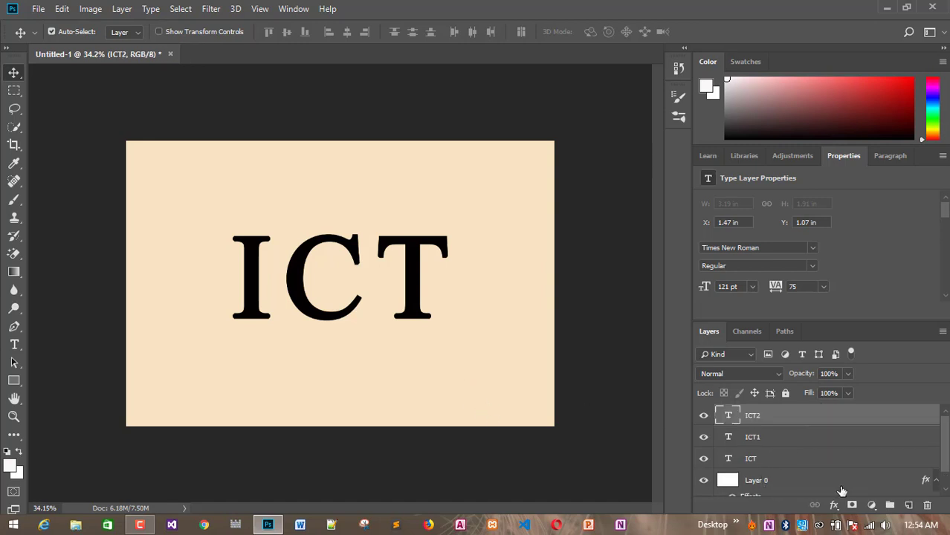
# Check the layer stack by selecting Layer 0, ICT, ICT1 and ICT2, ending on Layer 0.
pyautogui.click(752, 483)
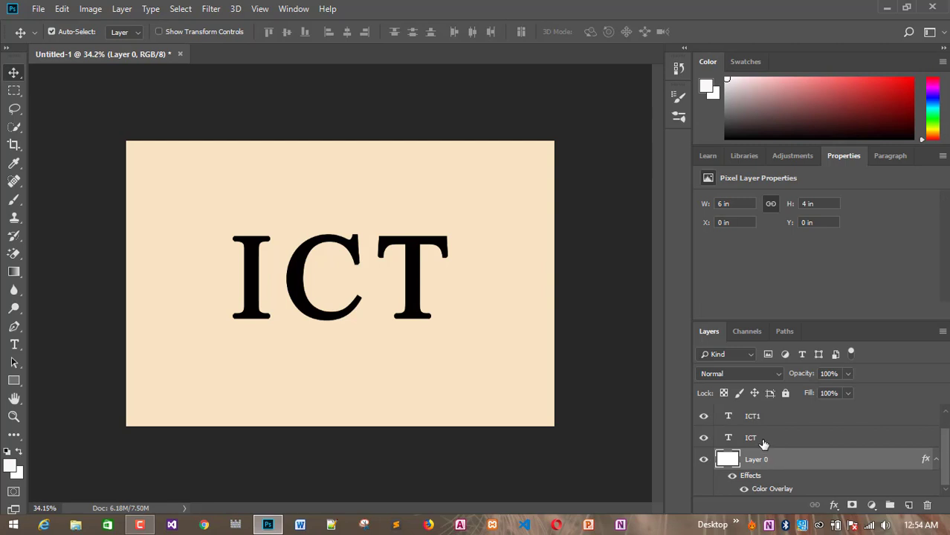
pyautogui.click(776, 440)
pyautogui.hotkey('alt', ']')
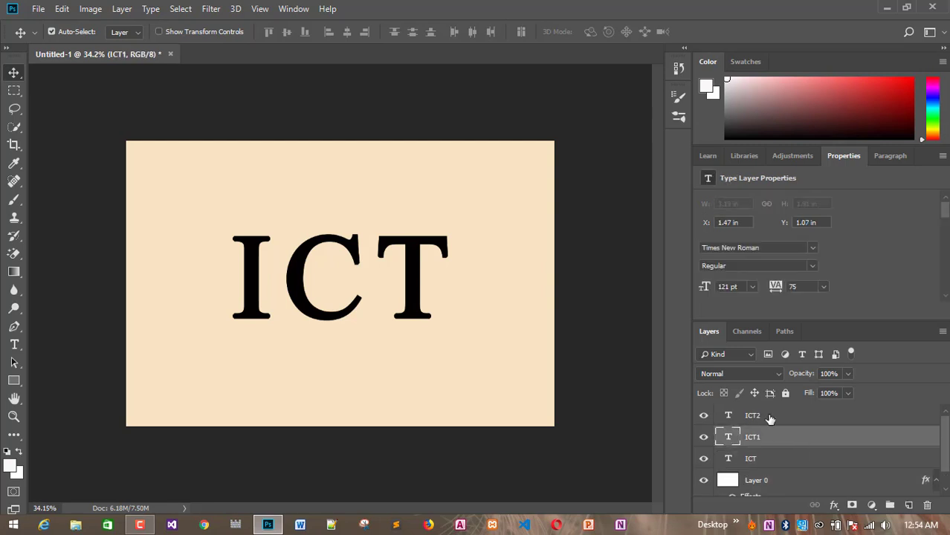
pyautogui.hotkey('alt', ']')
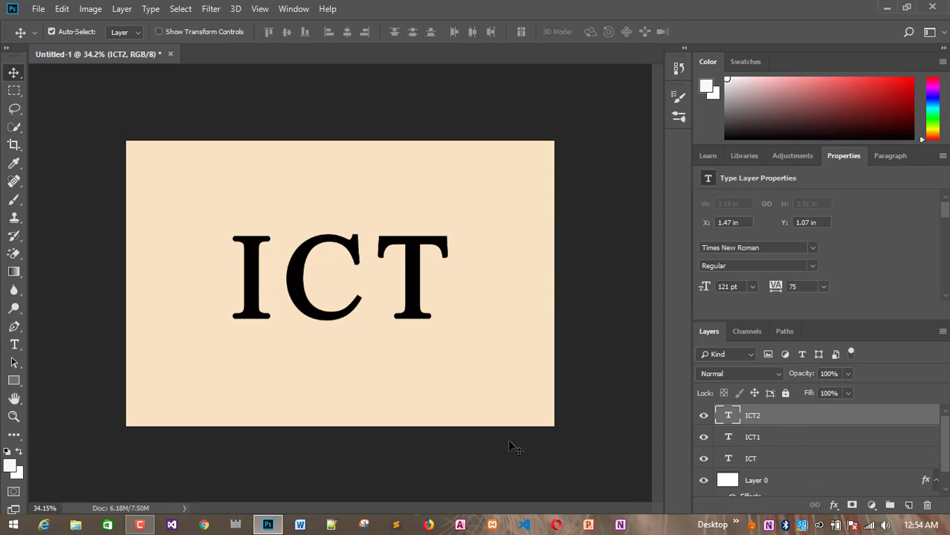
pyautogui.click(487, 331)
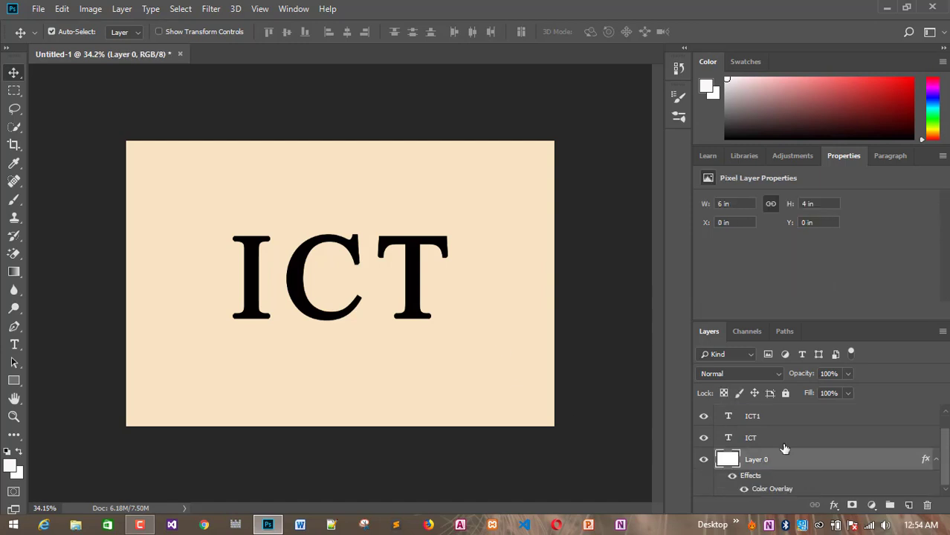
# Open the Window menu to list the available panels.
pyautogui.scroll(1, 780, 451)
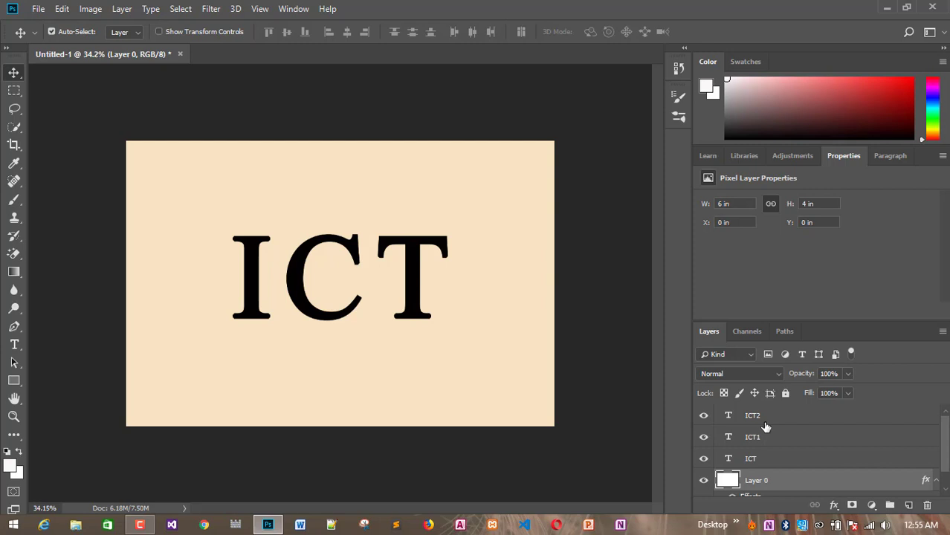
pyautogui.click(295, 8)
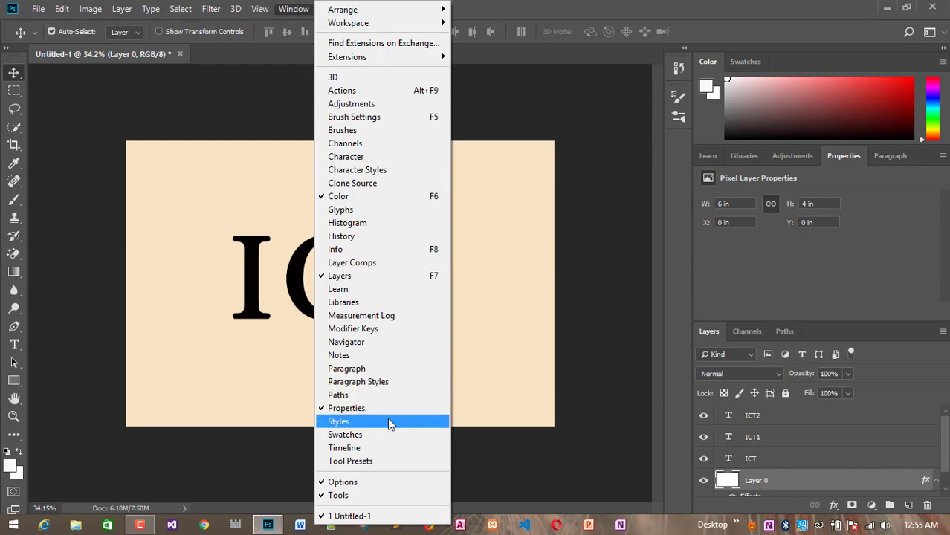
# Show the Timeline panel beneath the canvas via Window > Timeline.
pyautogui.click(362, 452)
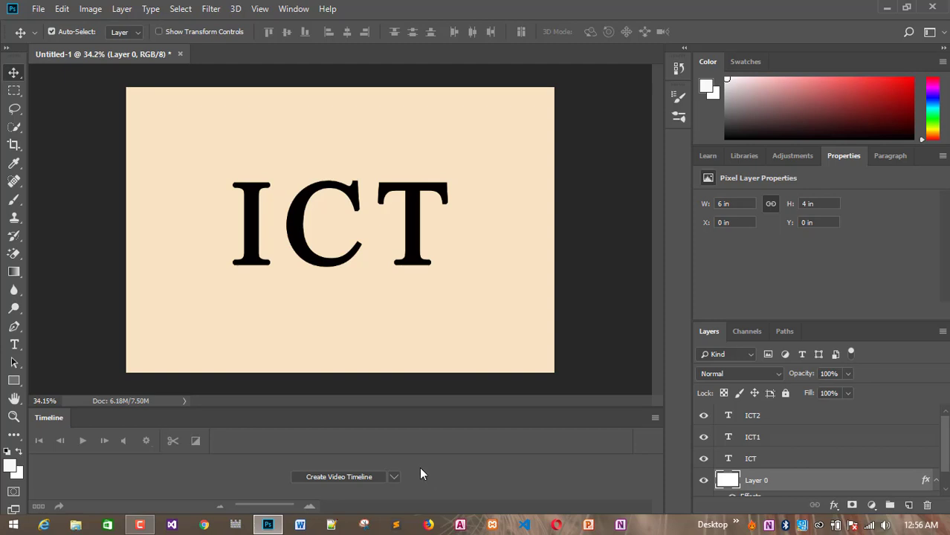
# Create a 30 fps video timeline with five-second layer tracks, then return the playhead to 0:00.
pyautogui.click(344, 475)
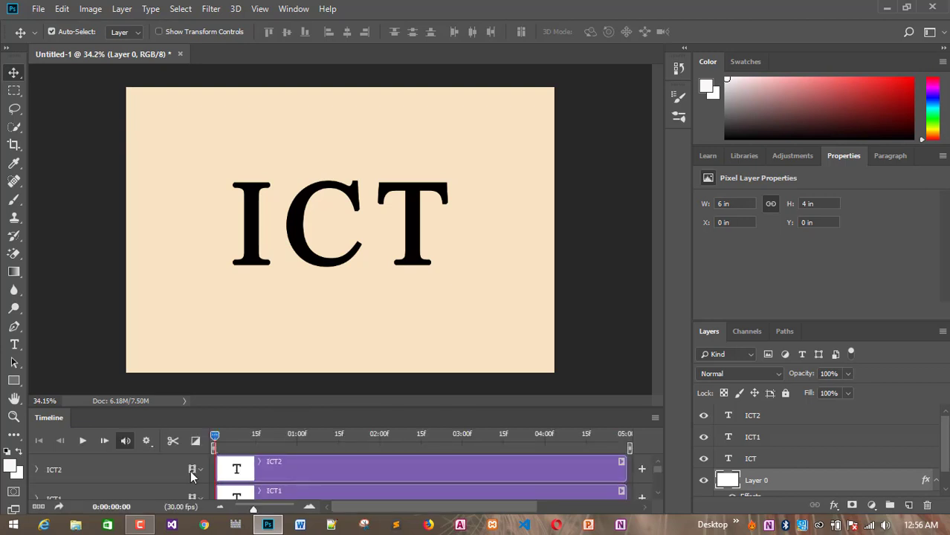
pyautogui.scroll(1, 434, 304)
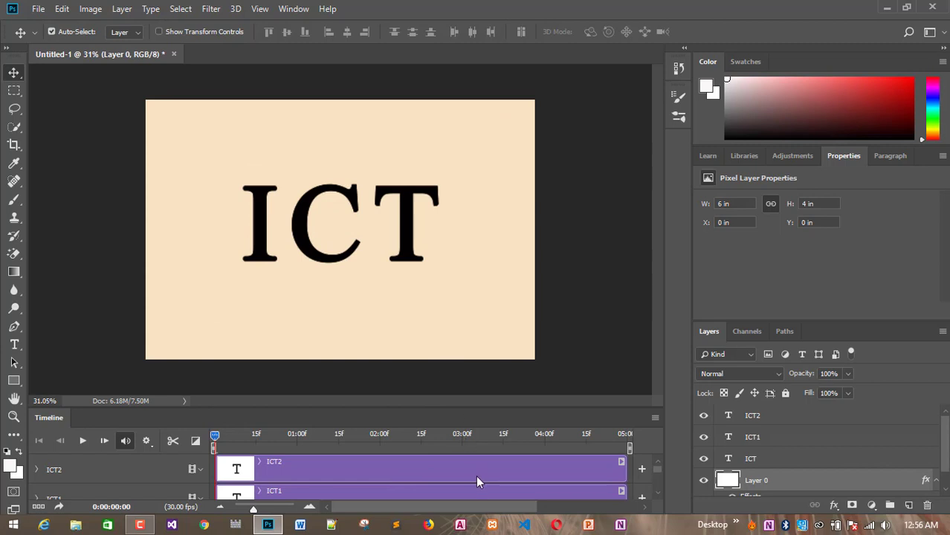
pyautogui.scroll(-2, 477, 482)
pyautogui.scroll(2, 477, 481)
pyautogui.moveTo(215, 436); pyautogui.dragTo(299, 436)
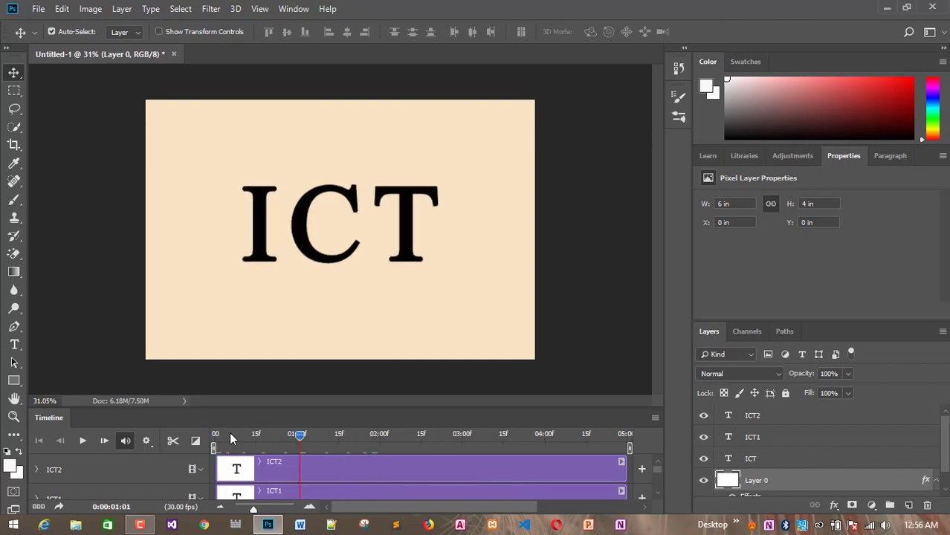
pyautogui.moveTo(230, 433); pyautogui.dragTo(184, 438)
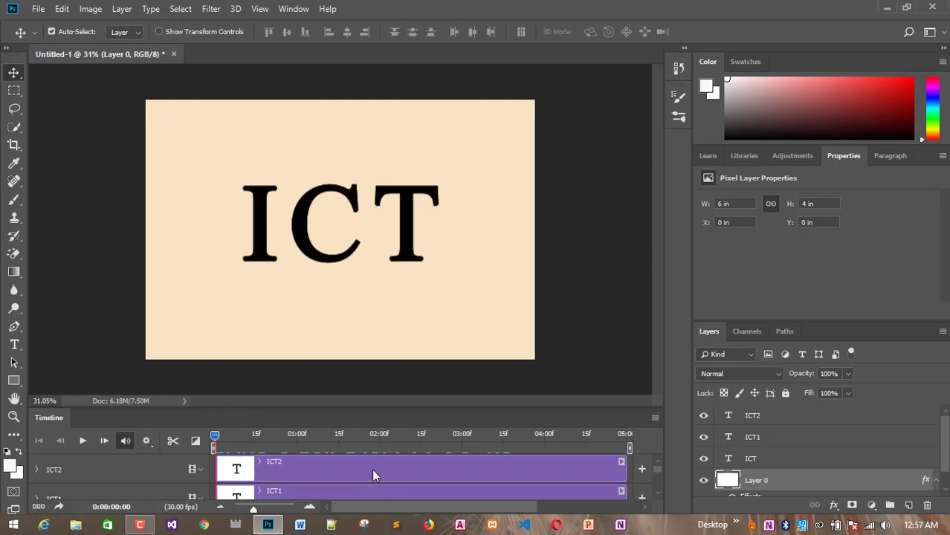
# Convert the timeline to frame animation, leaving one 5-second ICT frame set to loop Forever.
pyautogui.click(35, 511)
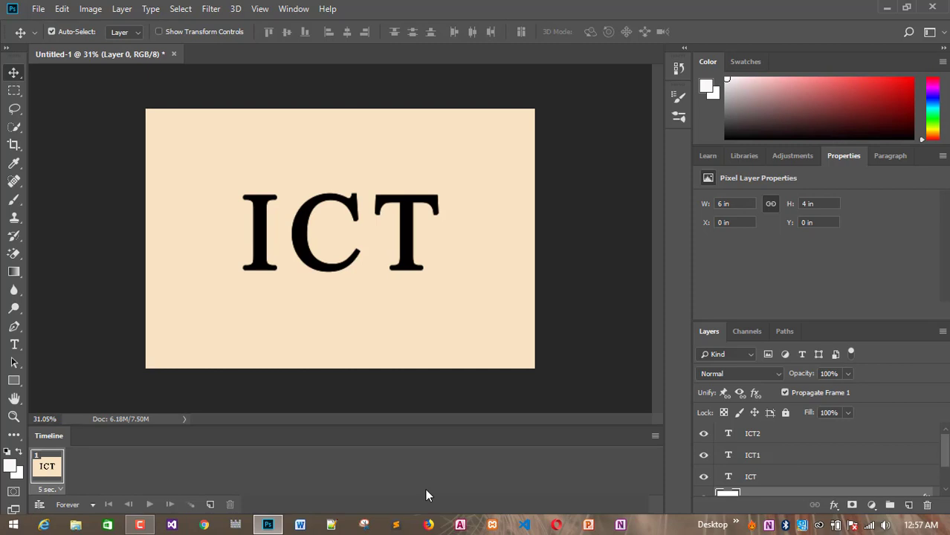
pyautogui.scroll(-1, 754, 482)
# Make frames from layers, giving four frames: beige background, ICT, ICT1 and ICT2.
pyautogui.click(657, 436)
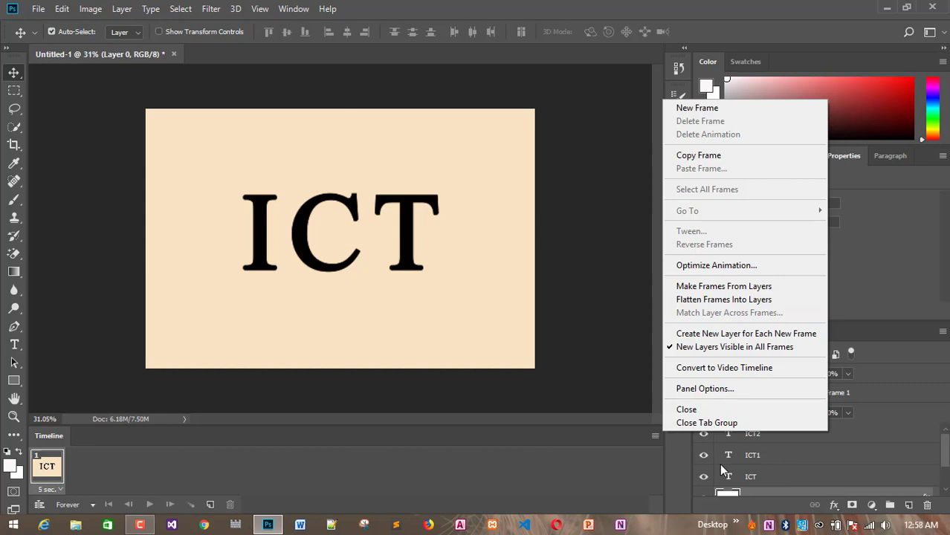
pyautogui.click(724, 286)
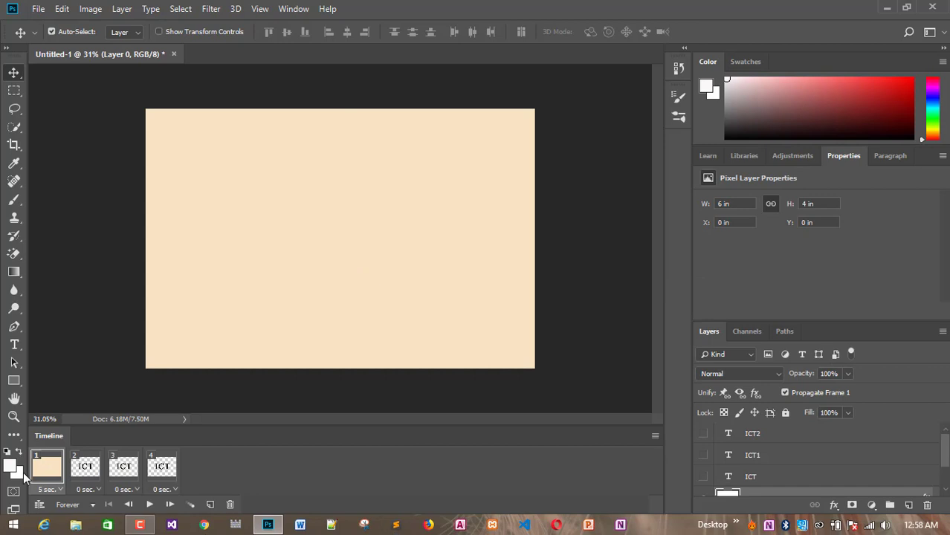
pyautogui.click(90, 474)
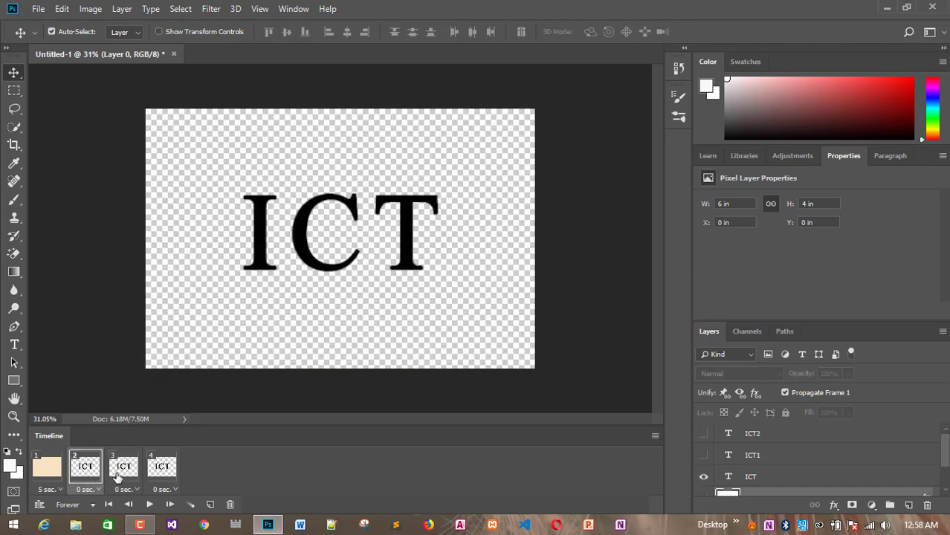
# Step through frames 1–4 to check their contents, ending on the beige frame 1.
pyautogui.click(49, 474)
pyautogui.click(87, 471)
pyautogui.click(123, 474)
pyautogui.click(153, 474)
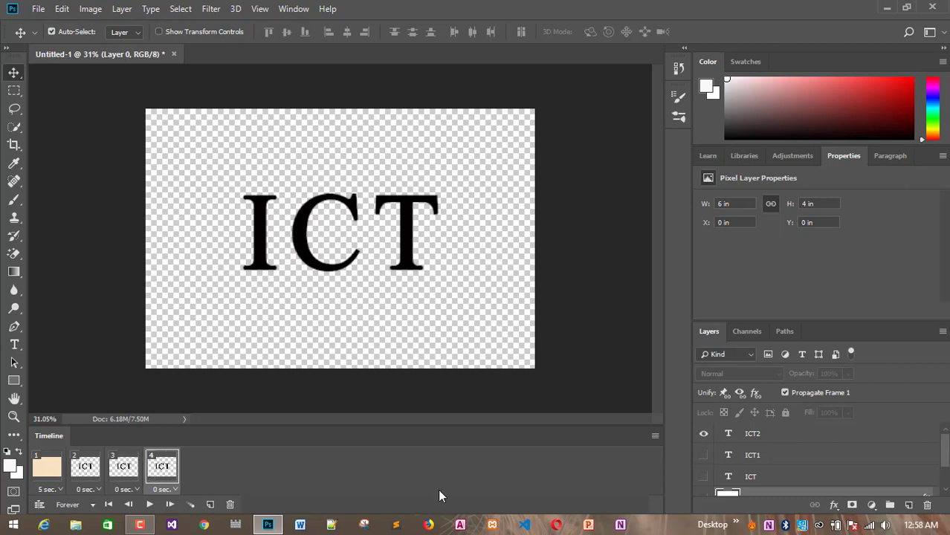
pyautogui.click(84, 465)
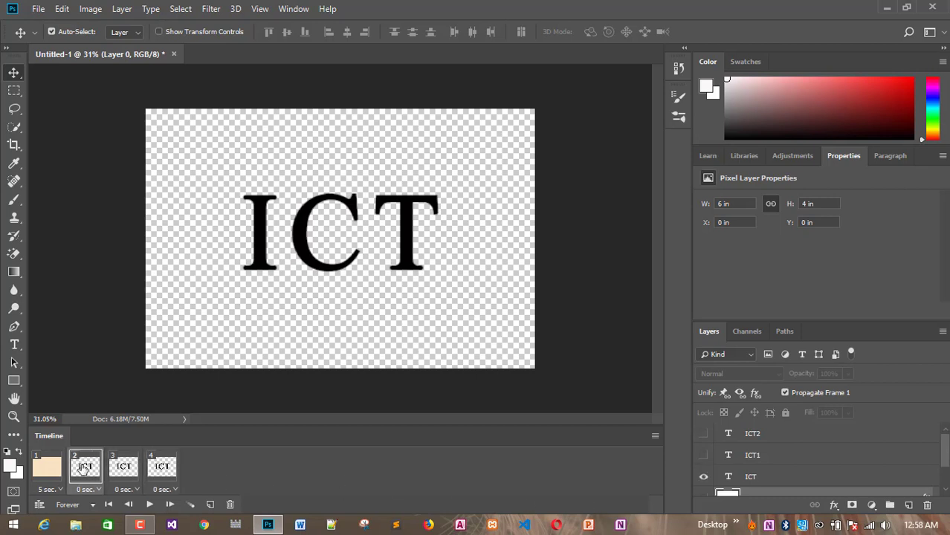
pyautogui.click(122, 470)
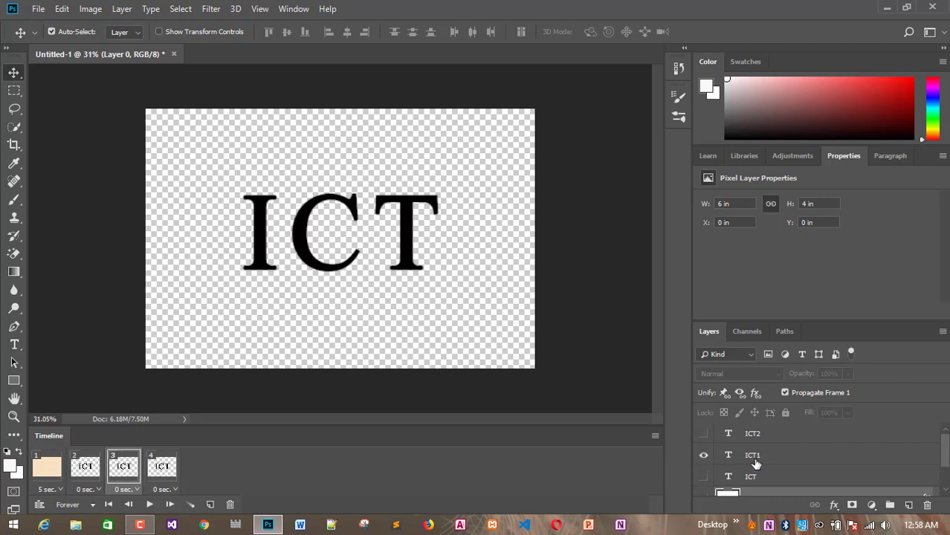
pyautogui.click(775, 440)
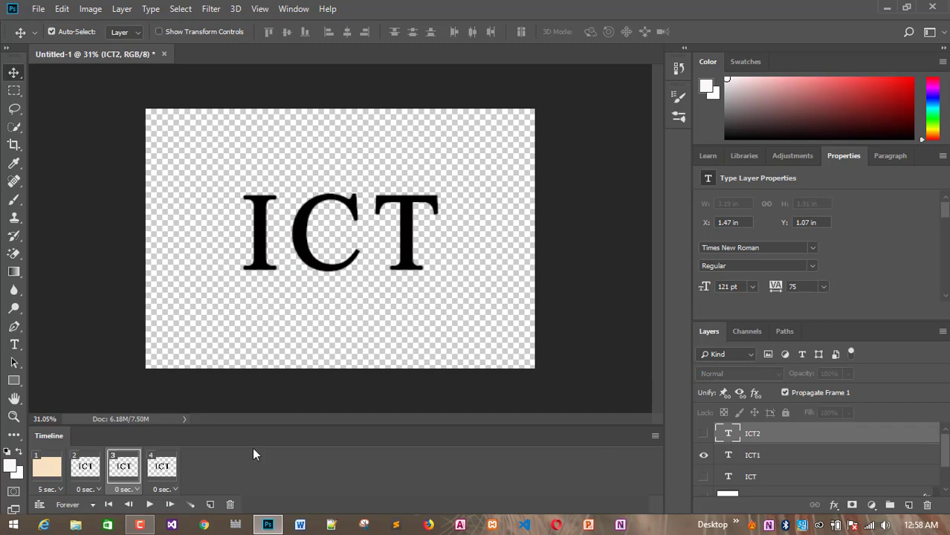
pyautogui.click(83, 469)
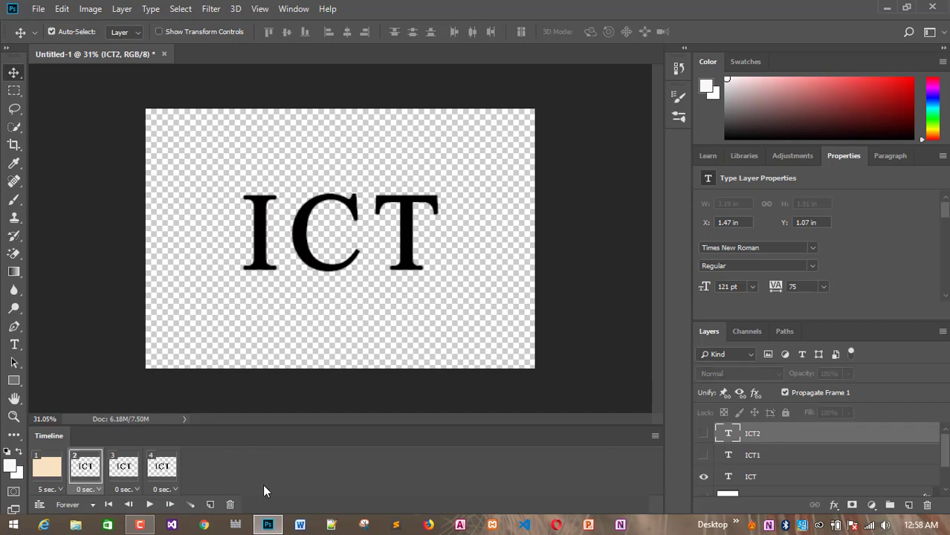
pyautogui.click(44, 470)
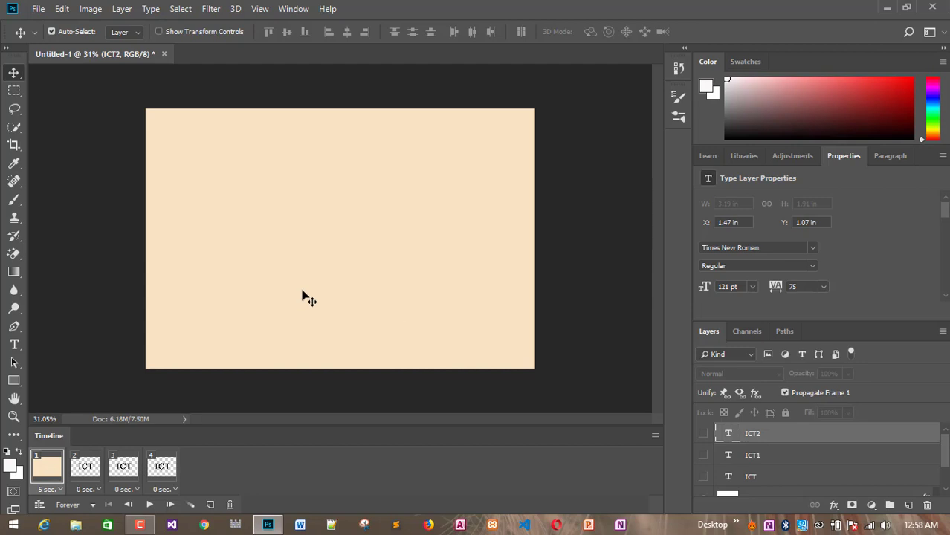
# Make frame 1 show the black ICT text over the Layer 0 beige background.
pyautogui.scroll(-1, 834, 466)
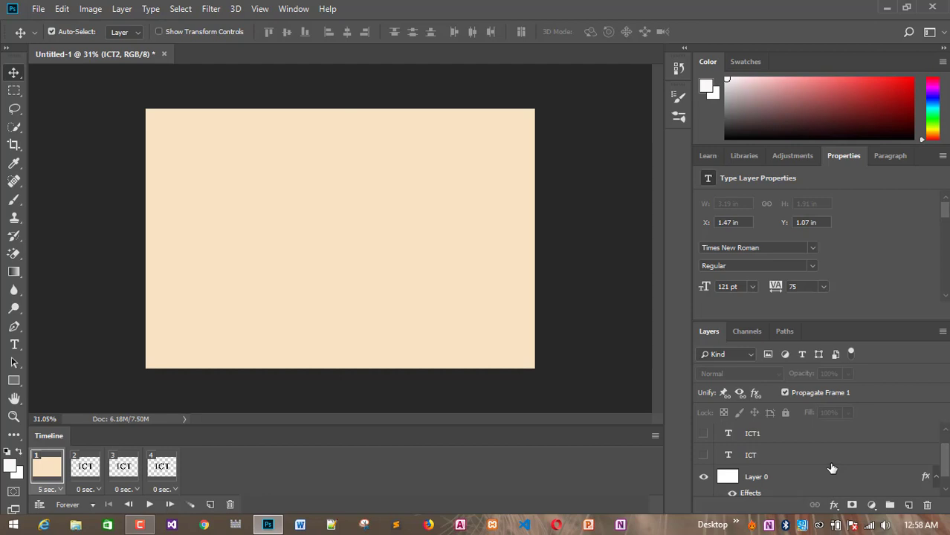
pyautogui.click(751, 482)
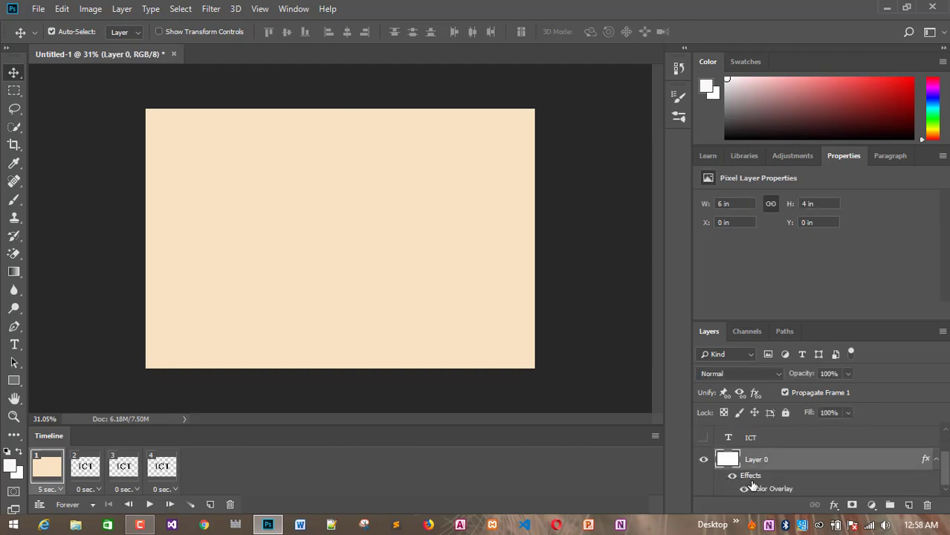
pyautogui.scroll(1, 751, 485)
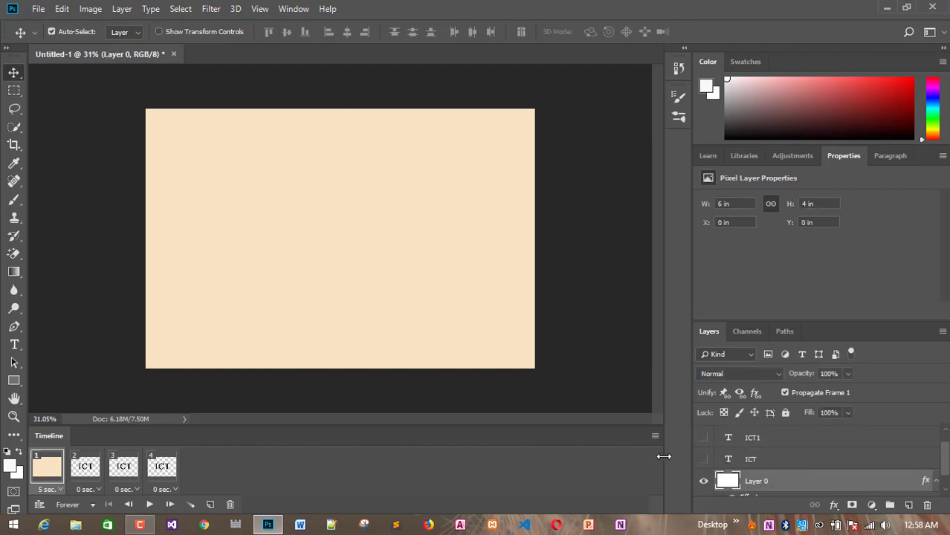
pyautogui.click(704, 460)
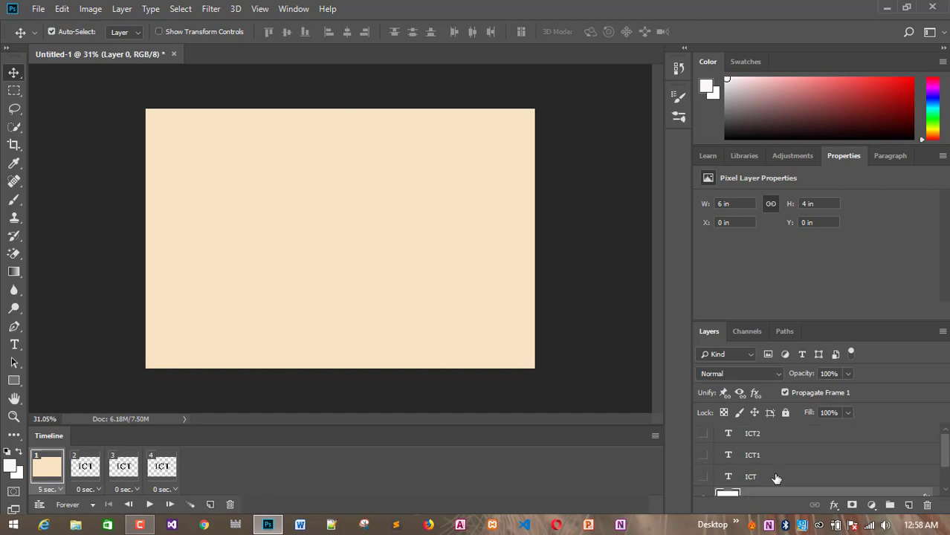
pyautogui.scroll(1, 773, 480)
pyautogui.click(703, 476)
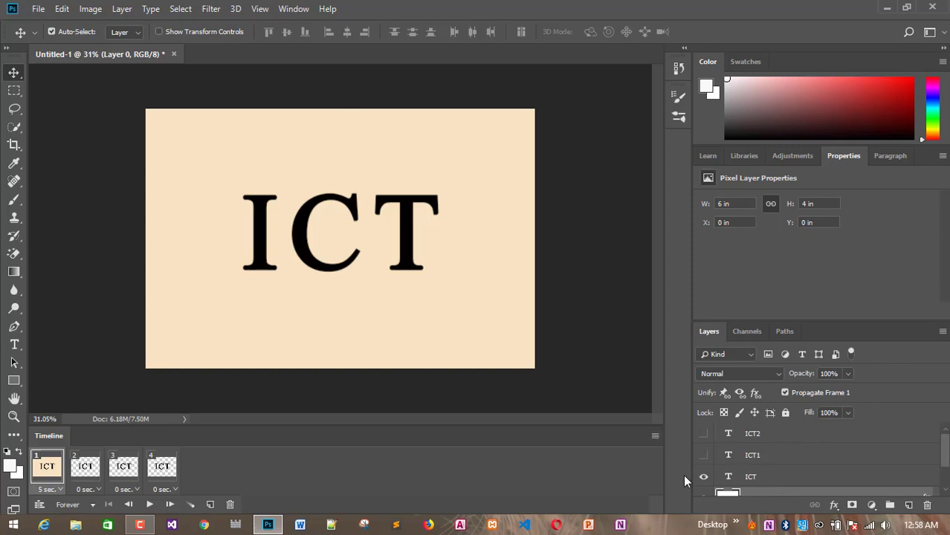
pyautogui.scroll(-1, 765, 468)
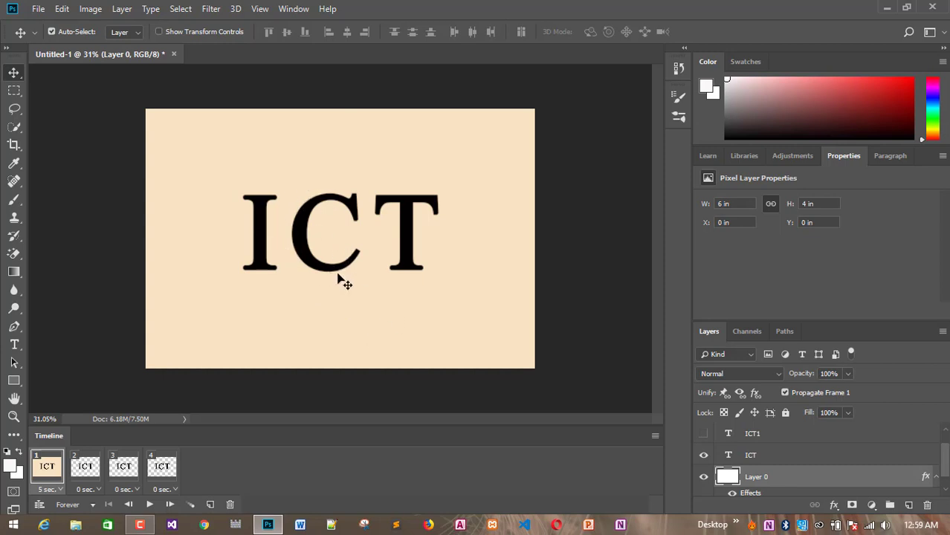
# In frame 2, turn on the beige background with the ICT text visible.
pyautogui.click(94, 473)
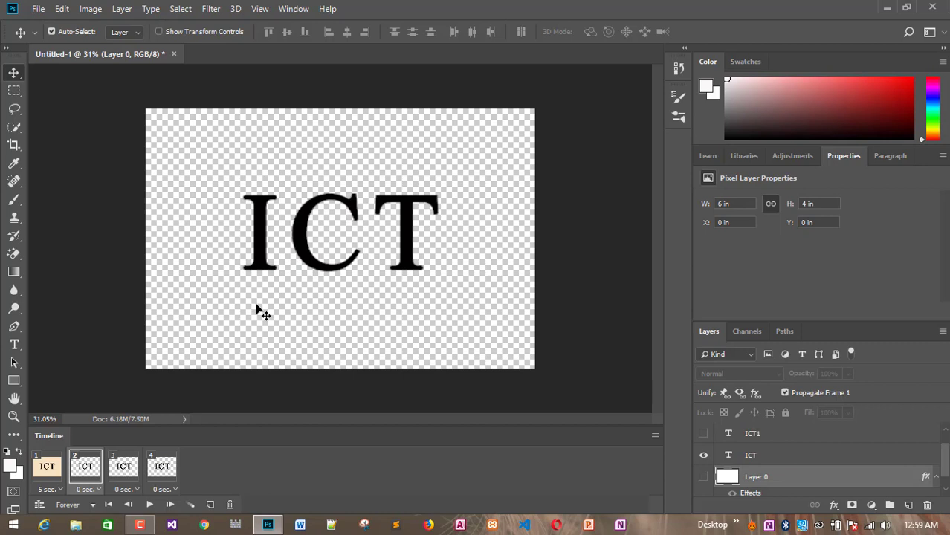
pyautogui.scroll(-1, 257, 309)
pyautogui.scroll(2, 258, 309)
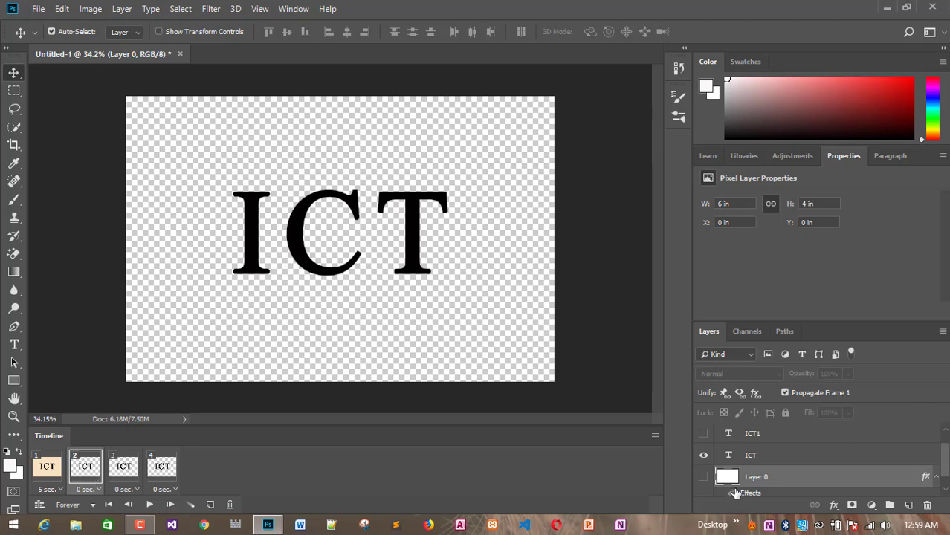
pyautogui.scroll(-1, 736, 490)
pyautogui.click(703, 459)
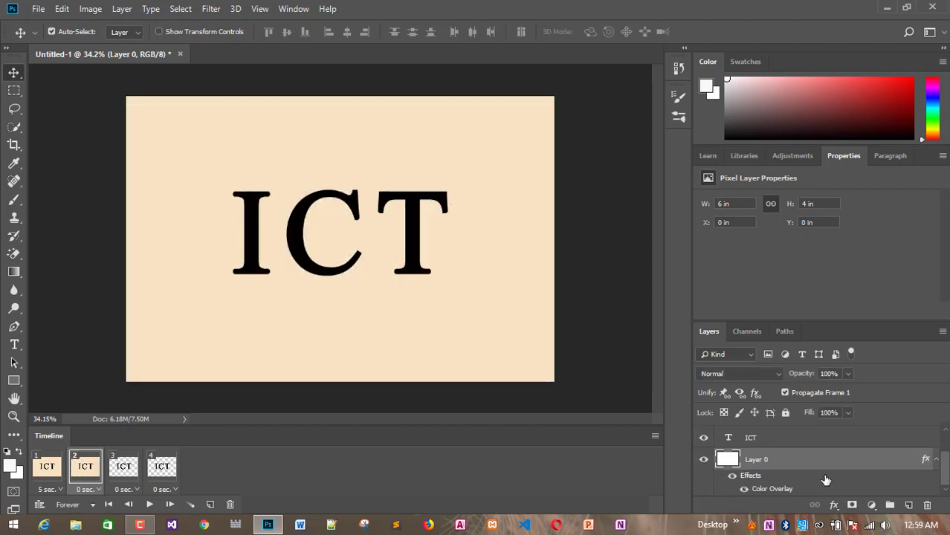
pyautogui.scroll(1, 822, 455)
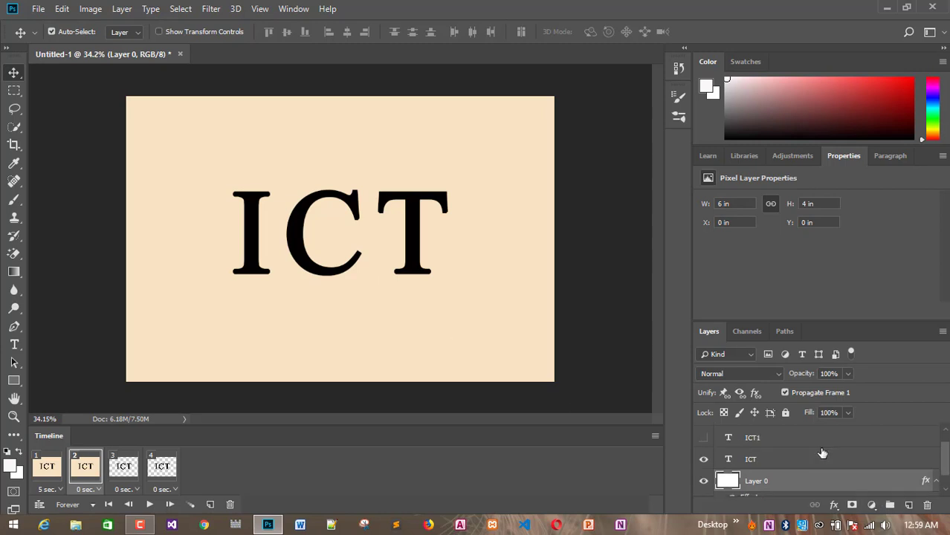
pyautogui.scroll(1, 822, 454)
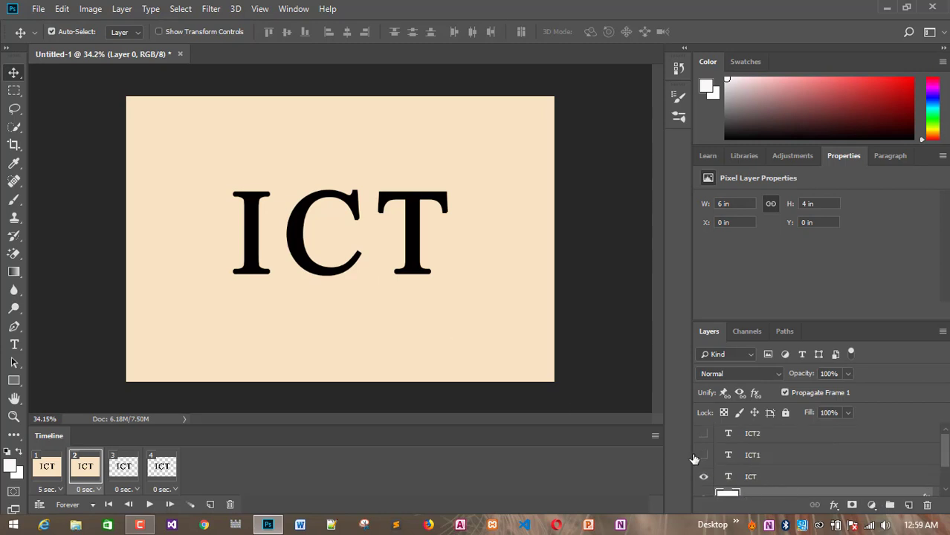
pyautogui.click(703, 476)
pyautogui.click(703, 477)
# Select the ICT text layer and add a Color Overlay layer style.
pyautogui.click(803, 482)
pyautogui.scroll(-1, 788, 479)
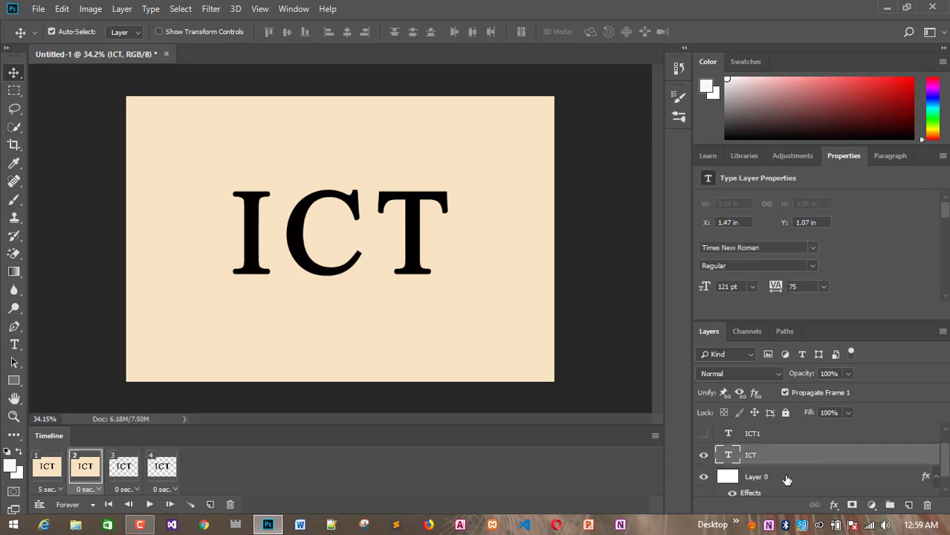
pyautogui.scroll(1, 769, 480)
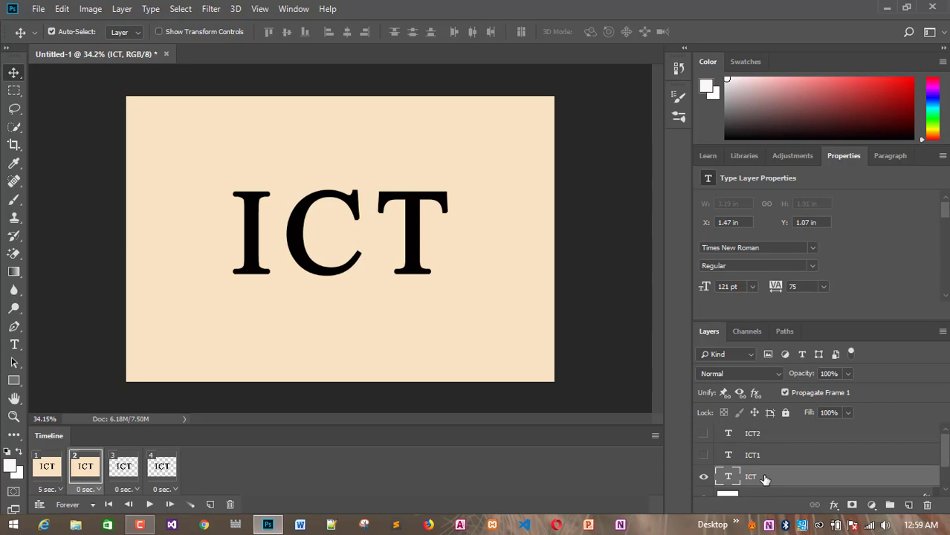
pyautogui.scroll(-1, 766, 480)
pyautogui.click(801, 455)
pyautogui.hotkey('ctrl', 'z')
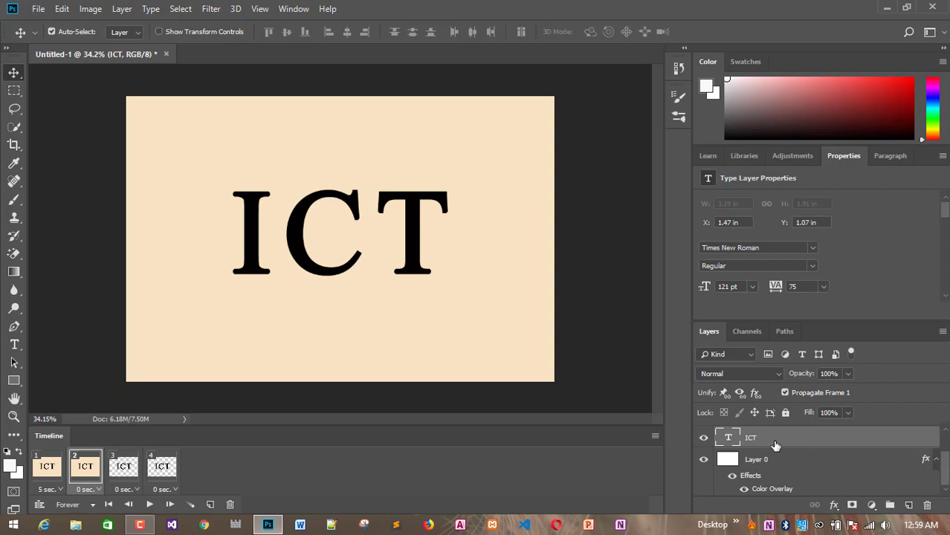
pyautogui.click(834, 505)
pyautogui.click(855, 448)
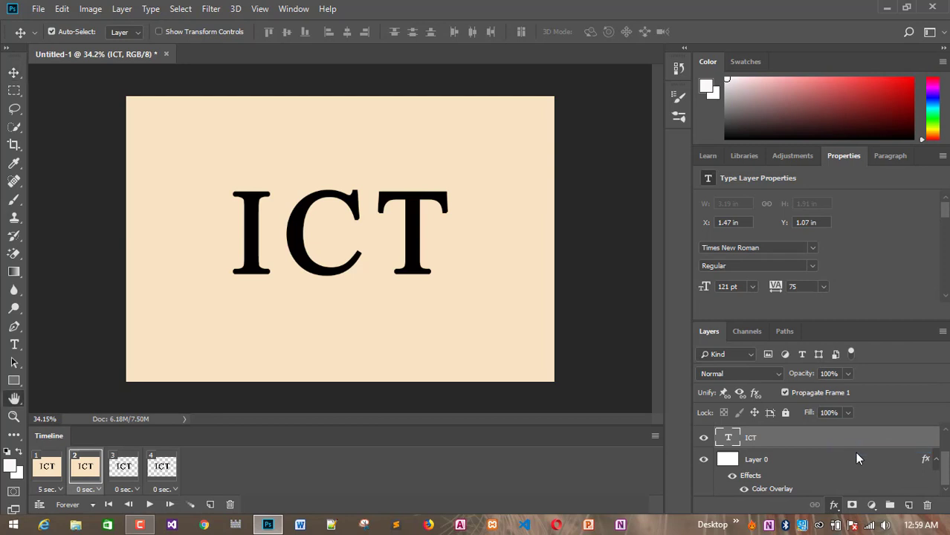
# Set the ICT layer's Color Overlay to dark red 9a0427 and apply it.
pyautogui.click(736, 209)
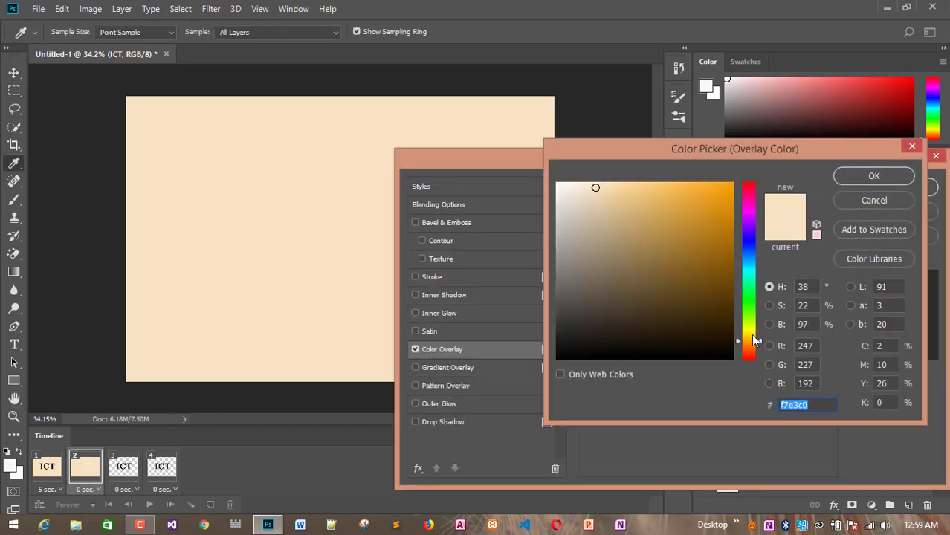
pyautogui.moveTo(752, 200); pyautogui.dragTo(752, 189)
pyautogui.click(728, 253)
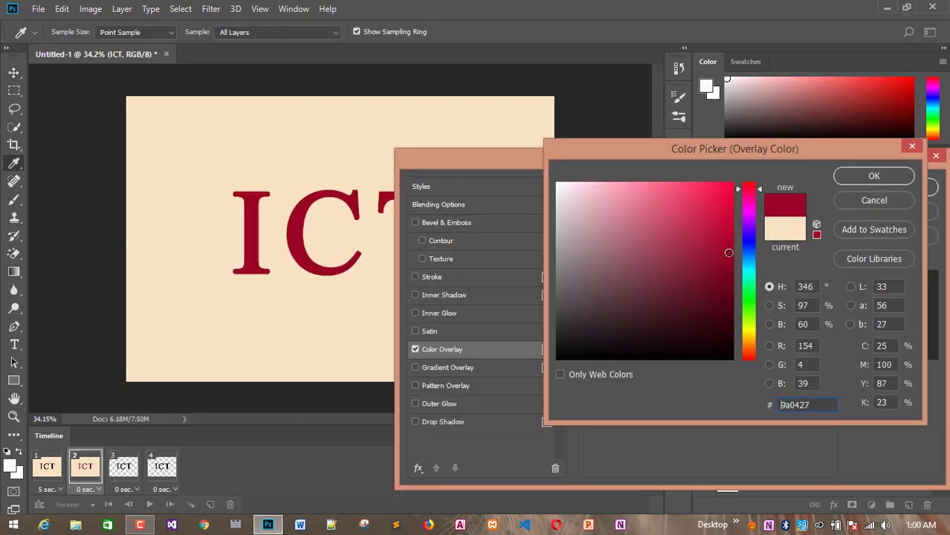
pyautogui.click(884, 178)
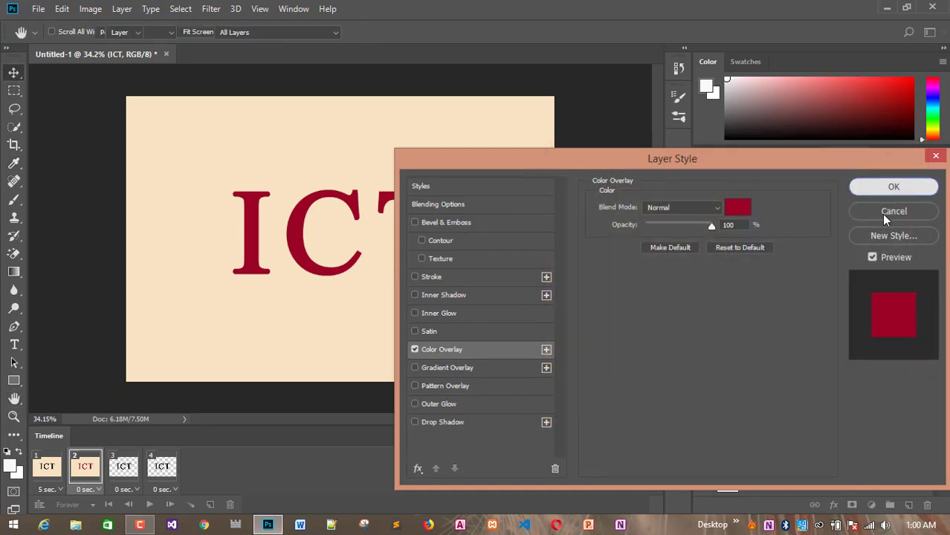
pyautogui.click(886, 186)
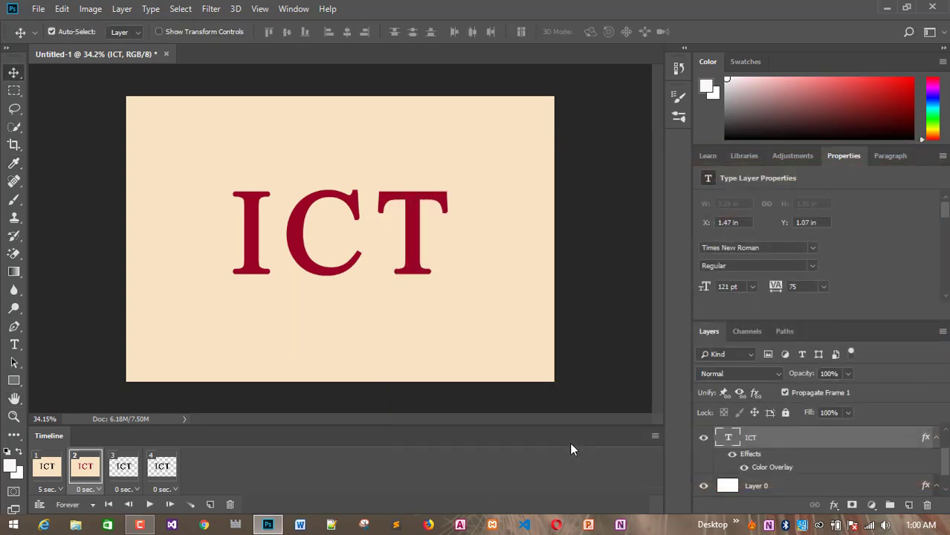
# In frame 3, make the beige background visible behind the black ICT text.
pyautogui.click(123, 466)
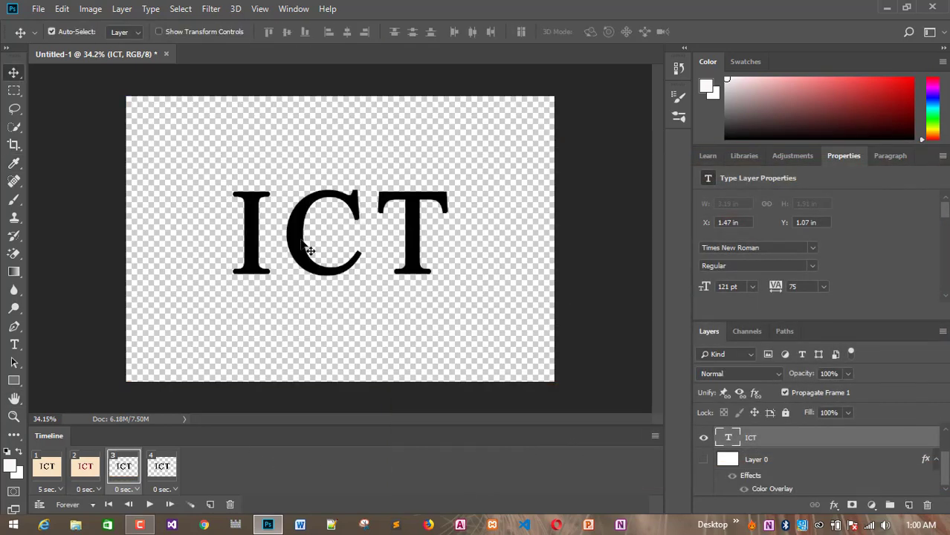
pyautogui.click(703, 460)
pyautogui.scroll(3, 825, 462)
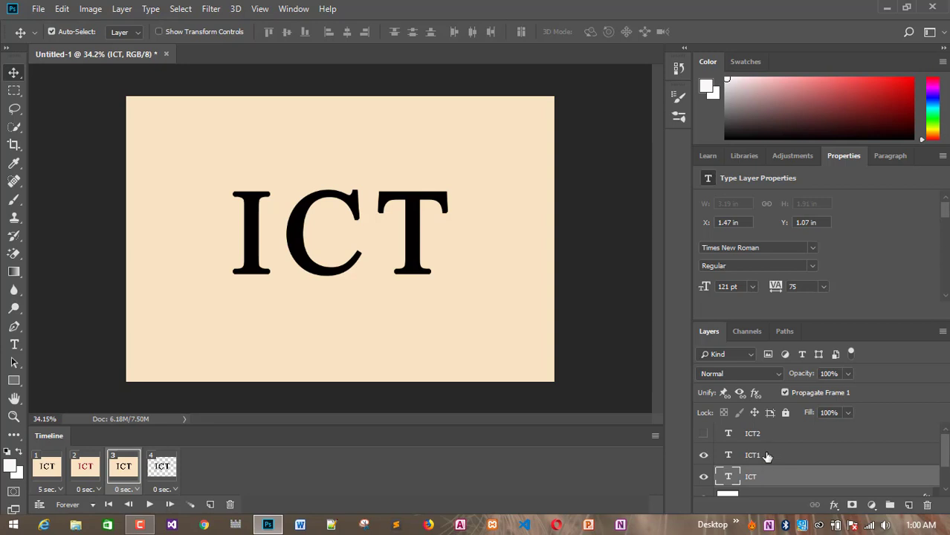
# Hide ICT1 in frame 3 and discard a trial colour overlay, keeping black text.
pyautogui.click(703, 455)
pyautogui.scroll(-1, 871, 457)
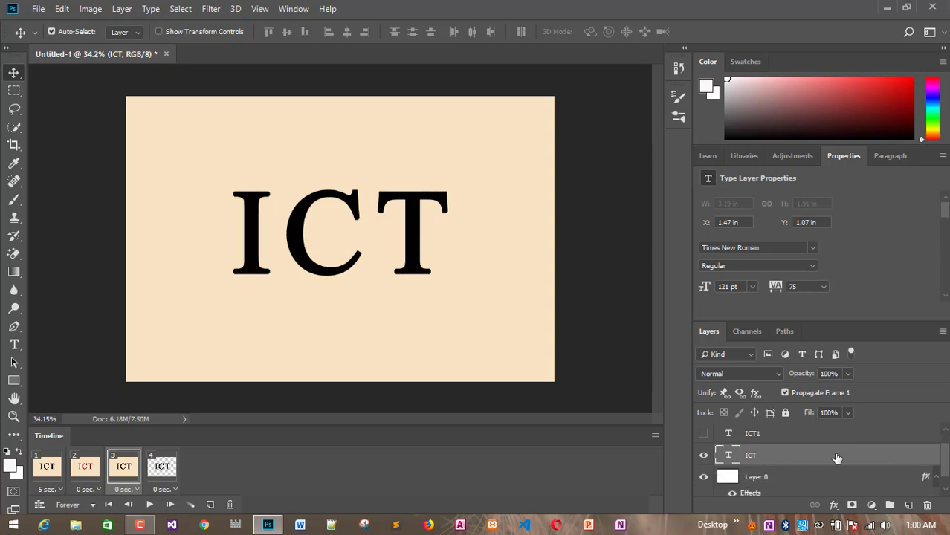
pyautogui.click(834, 504)
pyautogui.click(864, 449)
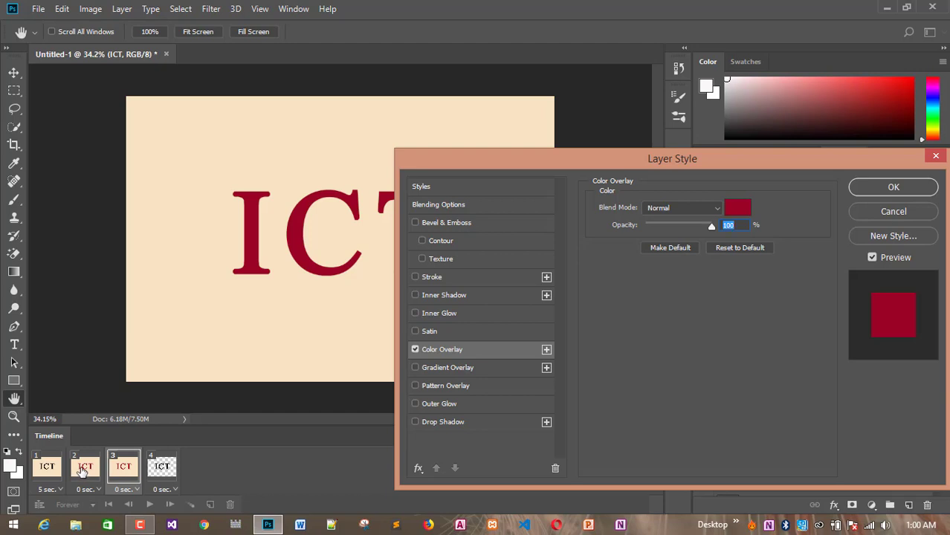
pyautogui.click(896, 214)
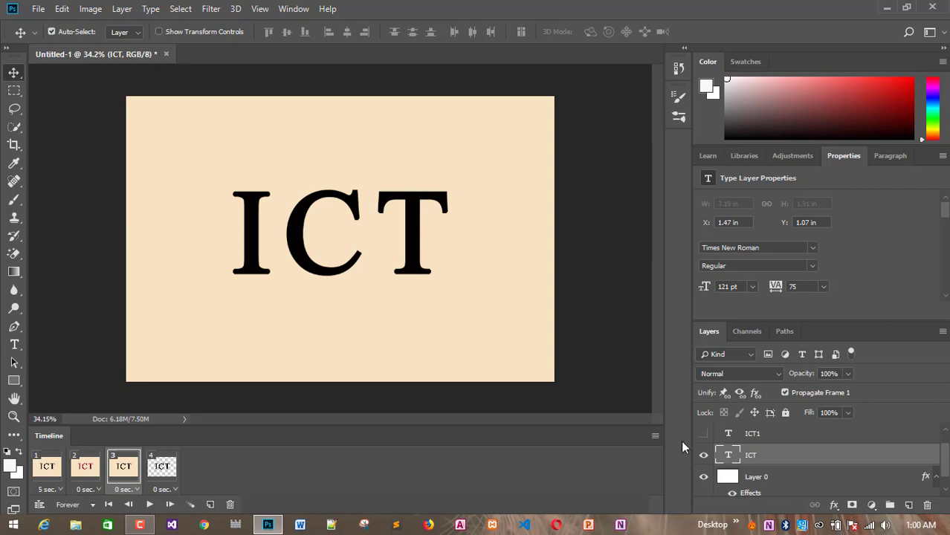
# Give the ICT text a blue Color Overlay of #0b30b8 and apply it.
pyautogui.click(833, 505)
pyautogui.click(877, 450)
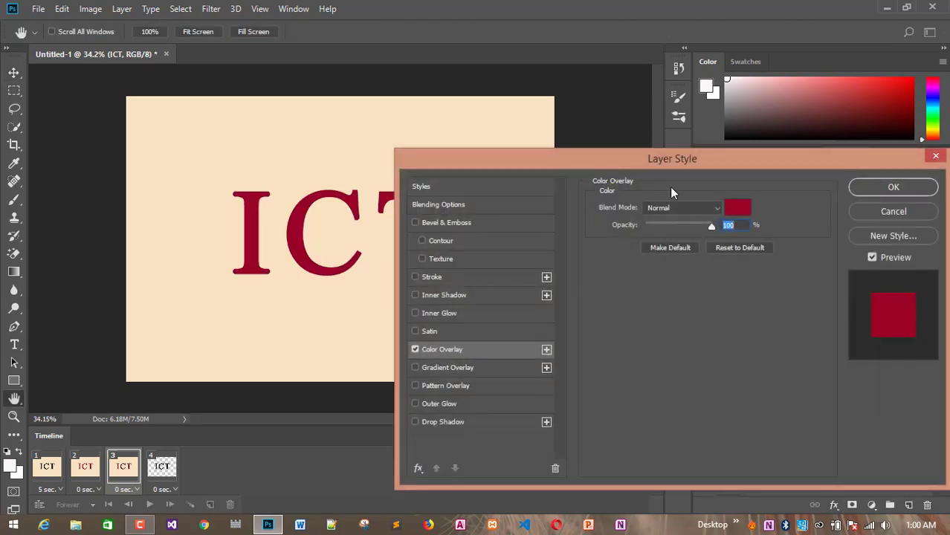
pyautogui.moveTo(751, 277)
pyautogui.mouseDown()
pyautogui.moveTo(751, 222)
pyautogui.moveTo(751, 249)
pyautogui.mouseUp()
pyautogui.click(727, 220)
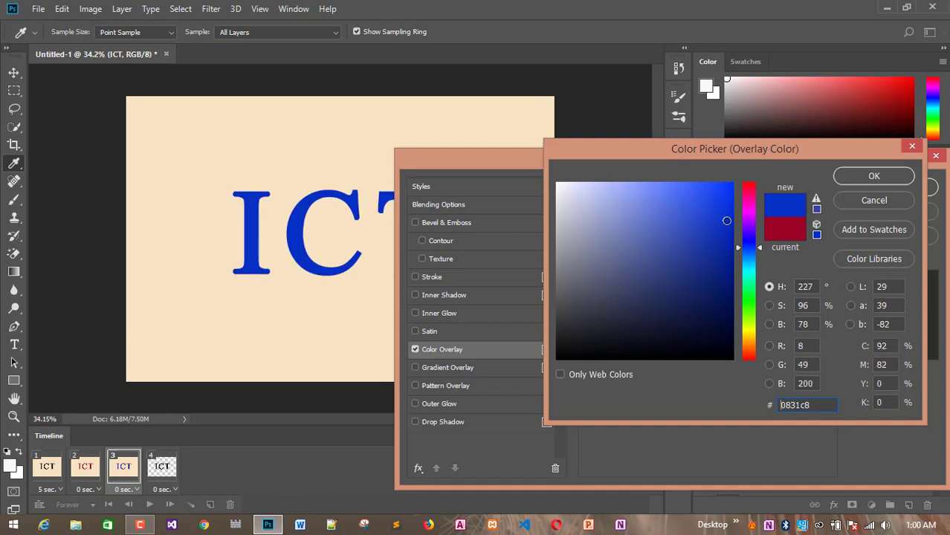
pyautogui.click(722, 194)
pyautogui.click(722, 231)
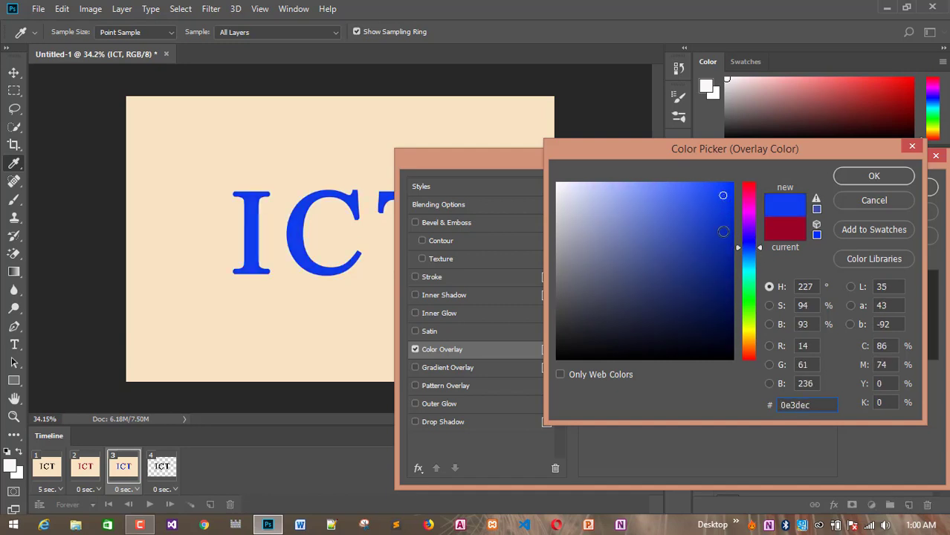
pyautogui.click(862, 182)
pyautogui.click(881, 189)
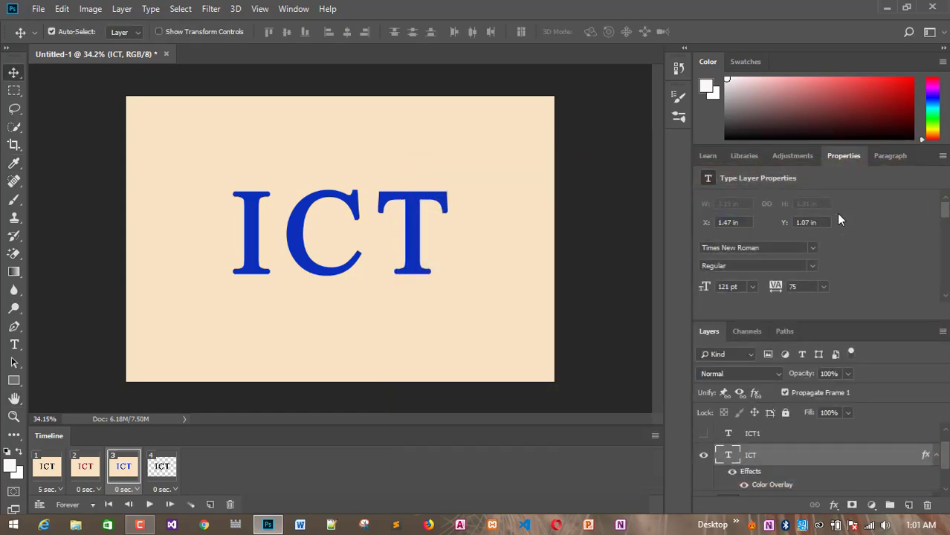
# In frame 4, show the beige background and add a Color Overlay to ICT.
pyautogui.click(176, 466)
pyautogui.click(704, 477)
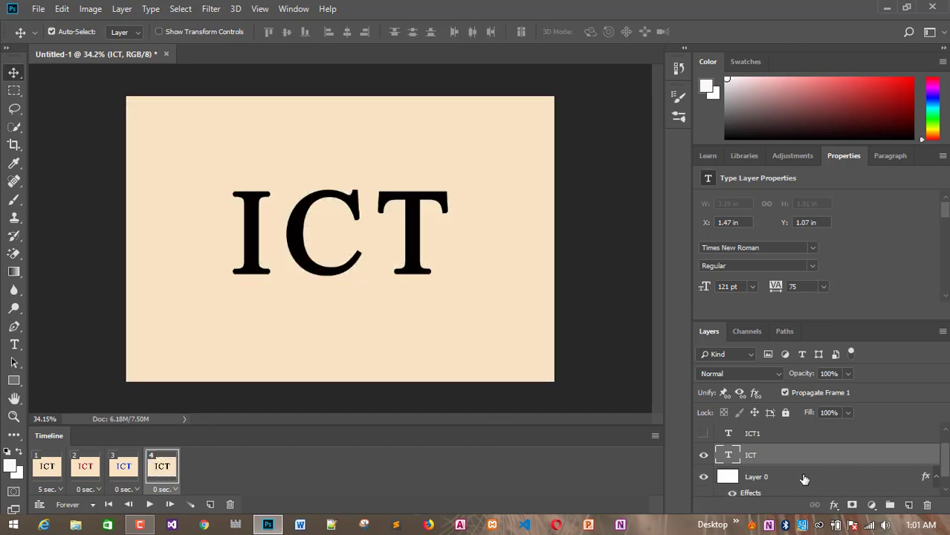
pyautogui.scroll(1, 803, 479)
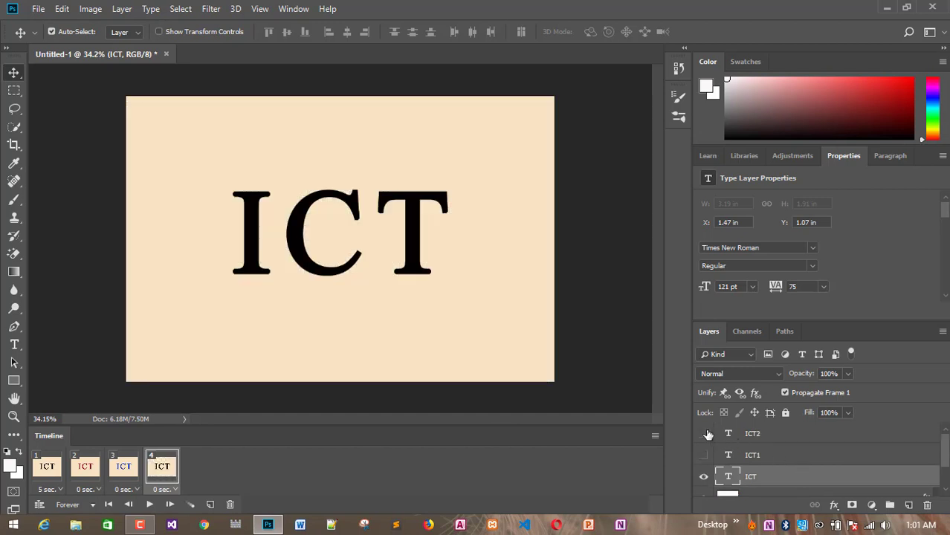
pyautogui.scroll(-1, 795, 470)
pyautogui.scroll(1, 795, 470)
pyautogui.click(834, 504)
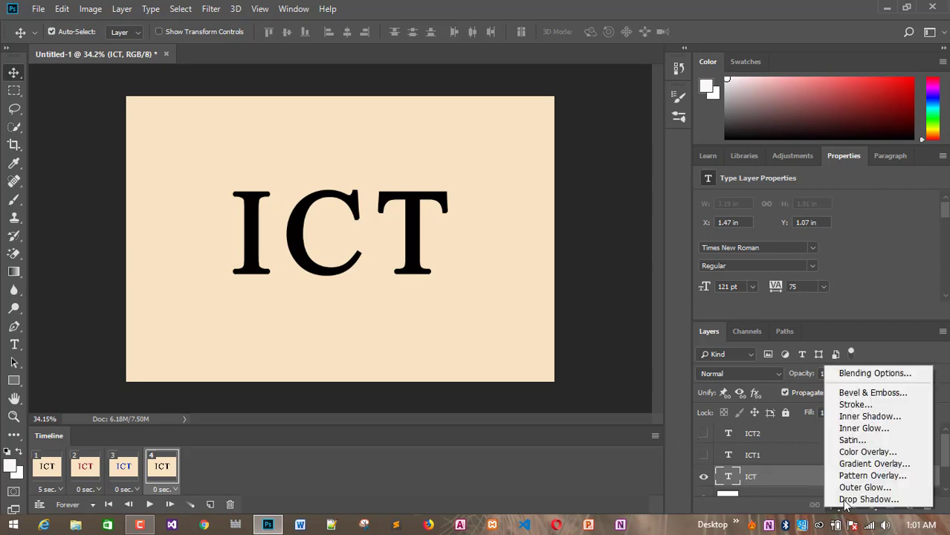
pyautogui.click(862, 452)
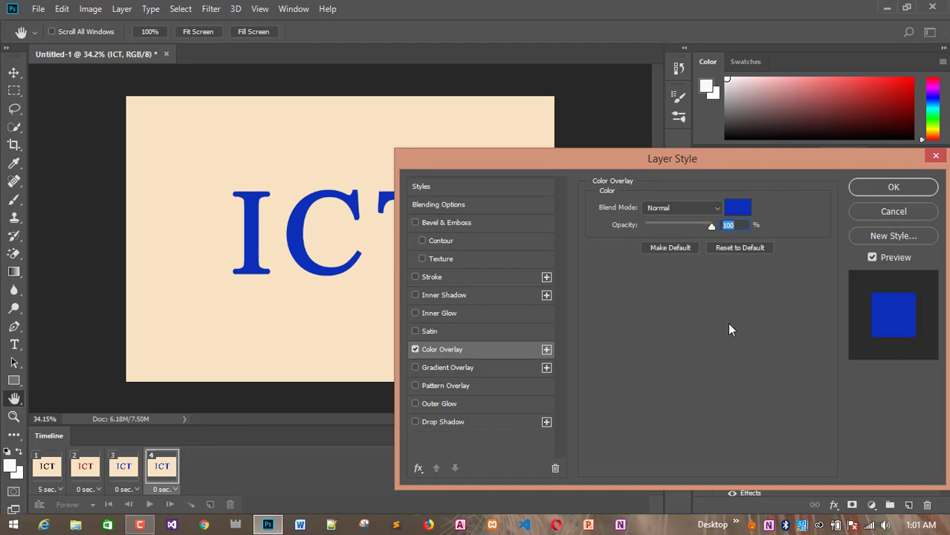
# Set the overlay colour to a dark green and apply the style.
pyautogui.click(738, 208)
pyautogui.click(748, 348)
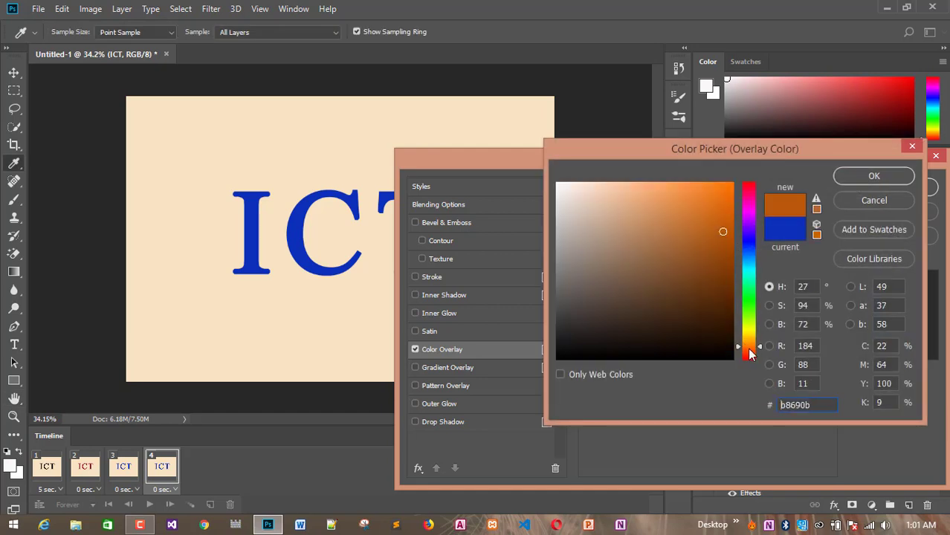
pyautogui.moveTo(749, 351)
pyautogui.mouseDown()
pyautogui.moveTo(747, 221)
pyautogui.moveTo(750, 311)
pyautogui.moveTo(736, 262)
pyautogui.moveTo(750, 314)
pyautogui.moveTo(749, 304)
pyautogui.mouseUp()
pyautogui.click(727, 259)
pyautogui.click(718, 226)
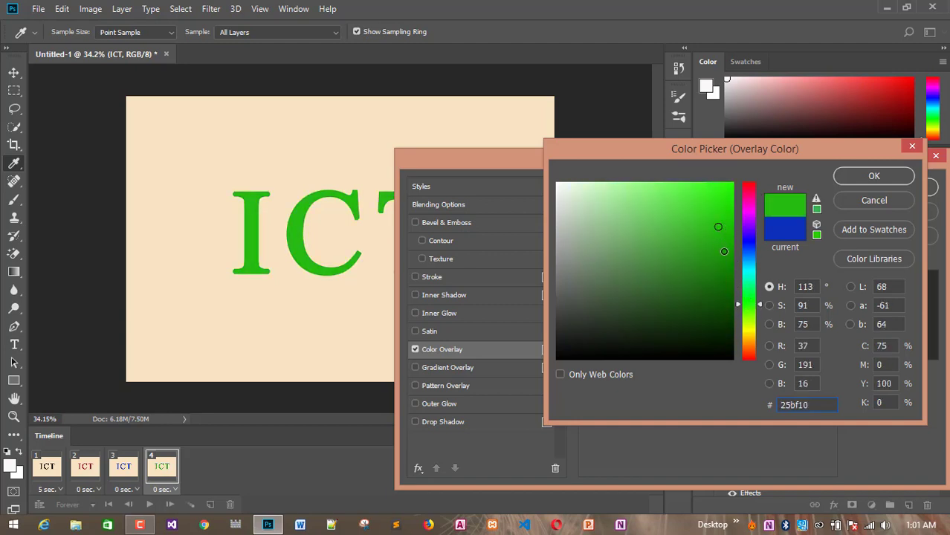
pyautogui.click(723, 251)
pyautogui.click(848, 178)
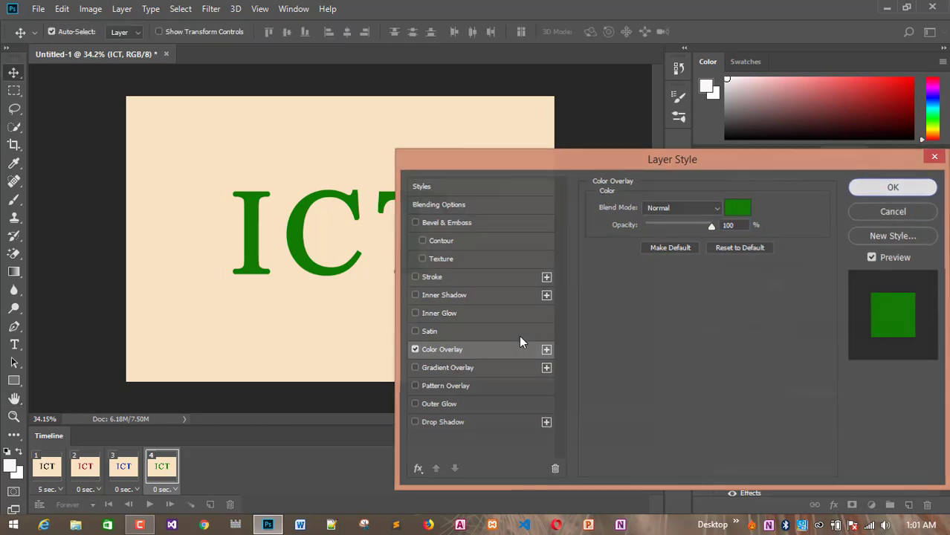
pyautogui.press('Return')
pyautogui.click(44, 467)
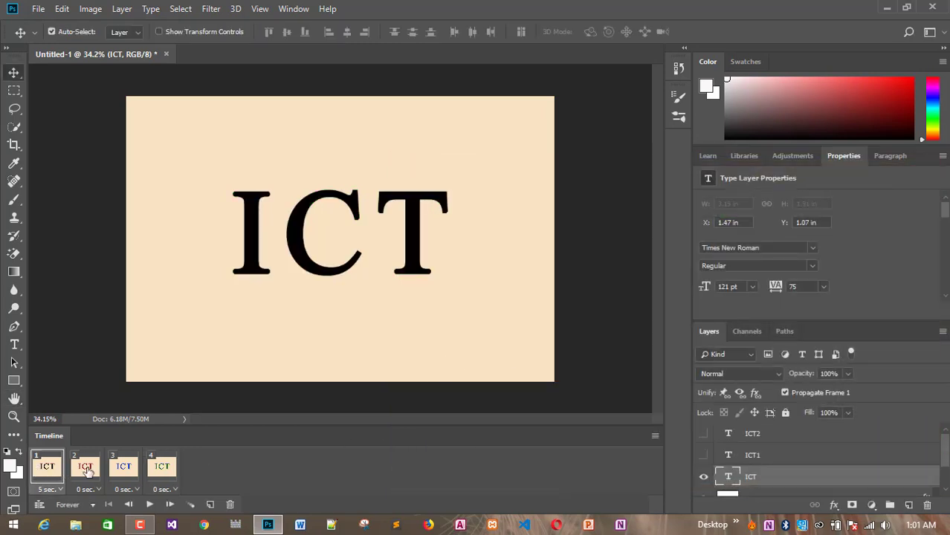
pyautogui.click(90, 471)
pyautogui.click(45, 472)
pyautogui.click(74, 468)
pyautogui.click(121, 469)
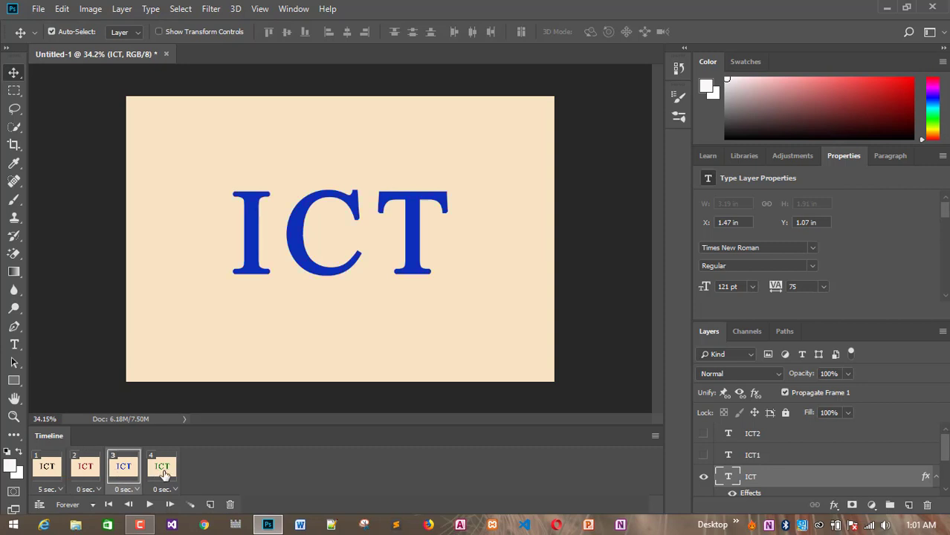
pyautogui.click(164, 472)
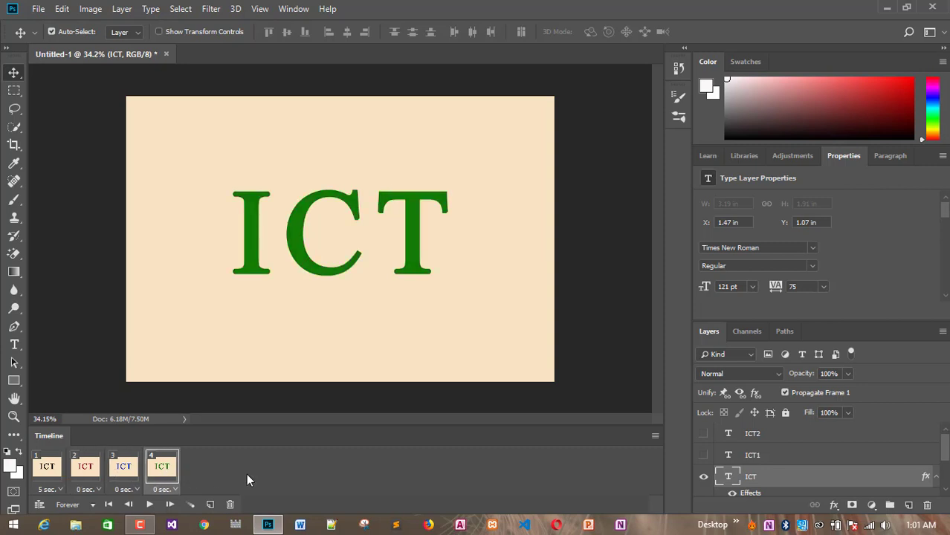
pyautogui.click(149, 505)
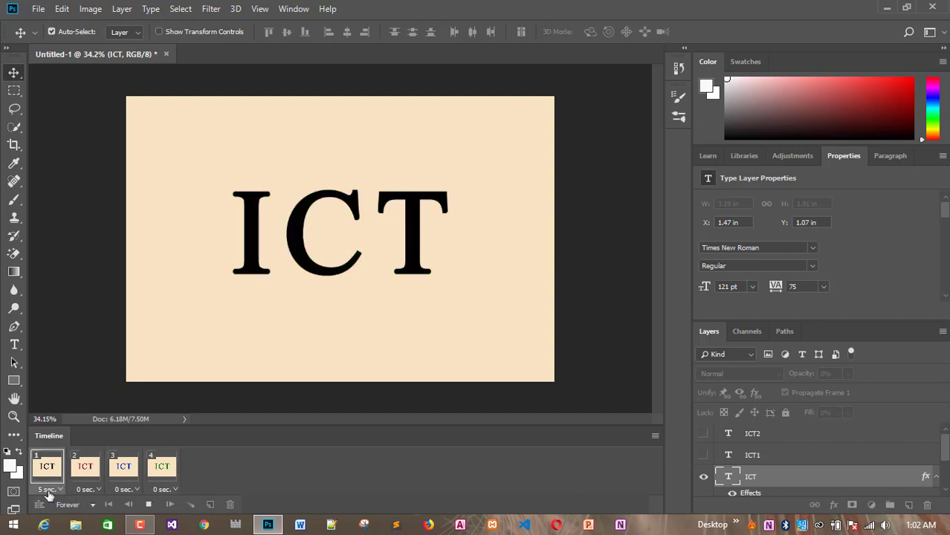
pyautogui.click(148, 505)
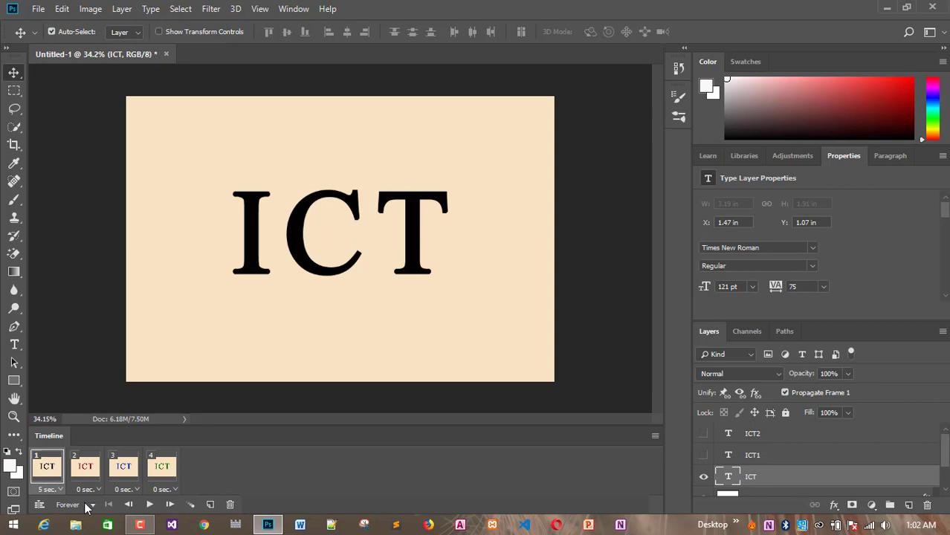
pyautogui.click(163, 468)
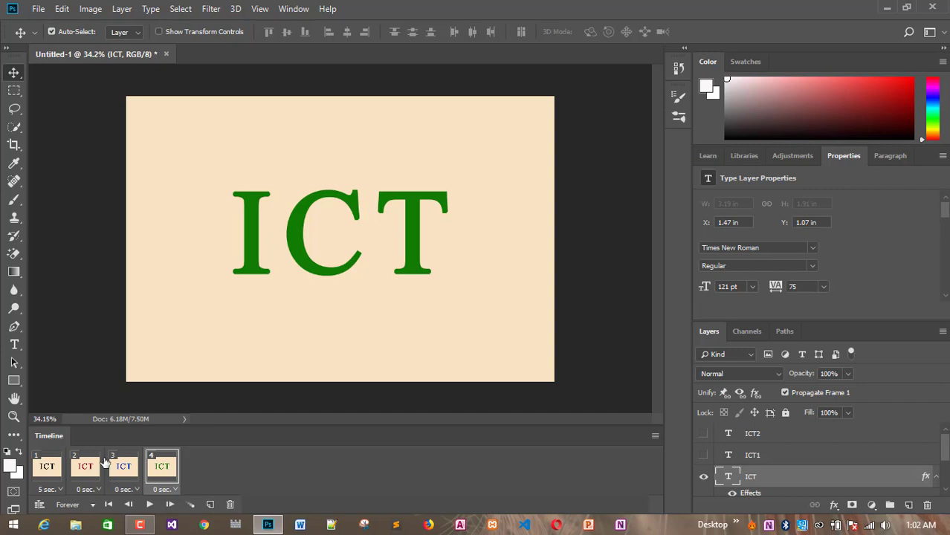
pyautogui.click(45, 466)
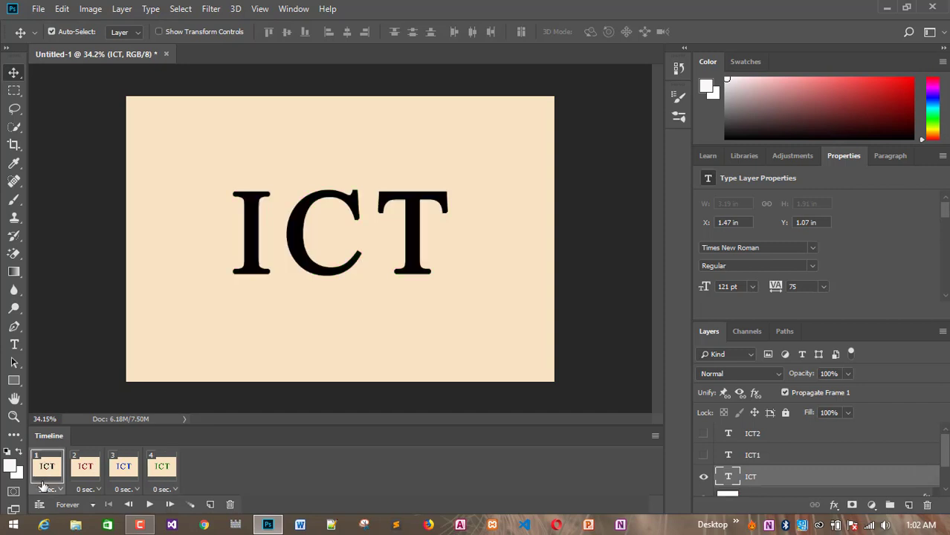
pyautogui.click(78, 467)
pyautogui.click(126, 469)
pyautogui.click(156, 472)
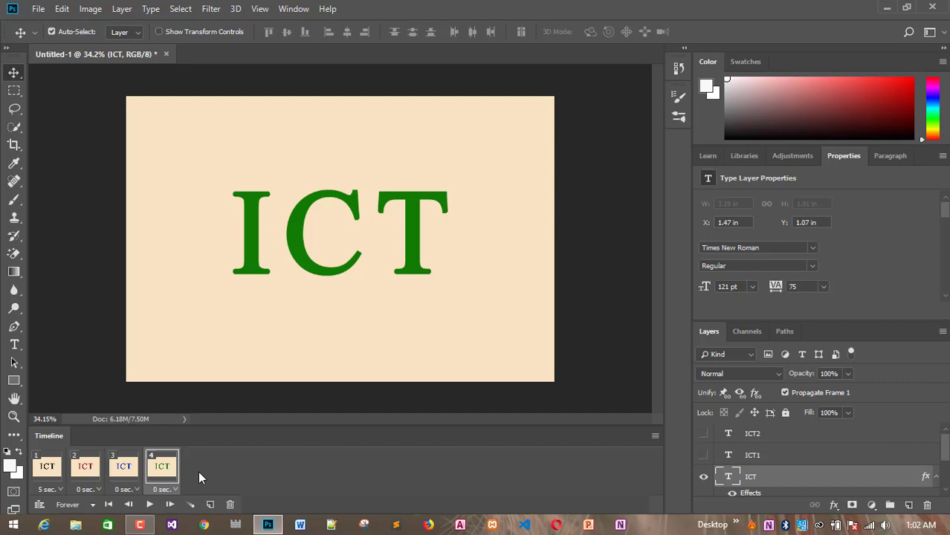
pyautogui.click(49, 470)
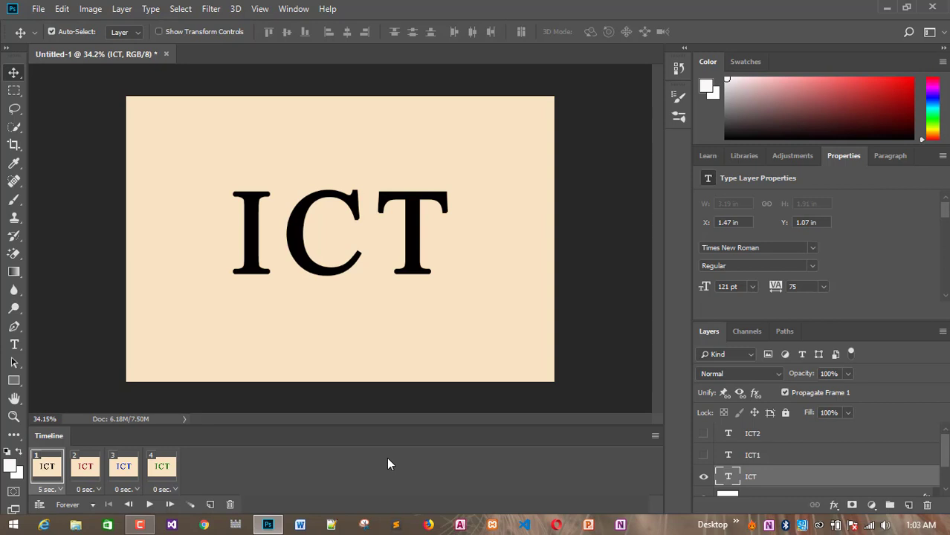
pyautogui.keyDown('shift'); pyautogui.click(86, 466); pyautogui.keyUp('shift')
pyautogui.keyDown('shift'); pyautogui.click(119, 469); pyautogui.keyUp('shift')
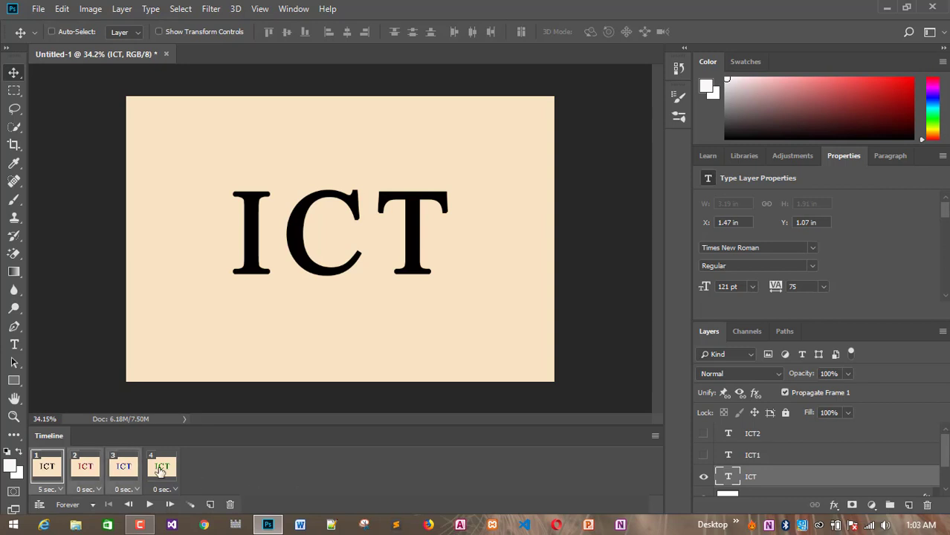
pyautogui.keyDown('shift'); pyautogui.click(163, 471); pyautogui.keyUp('shift')
pyautogui.click(45, 468)
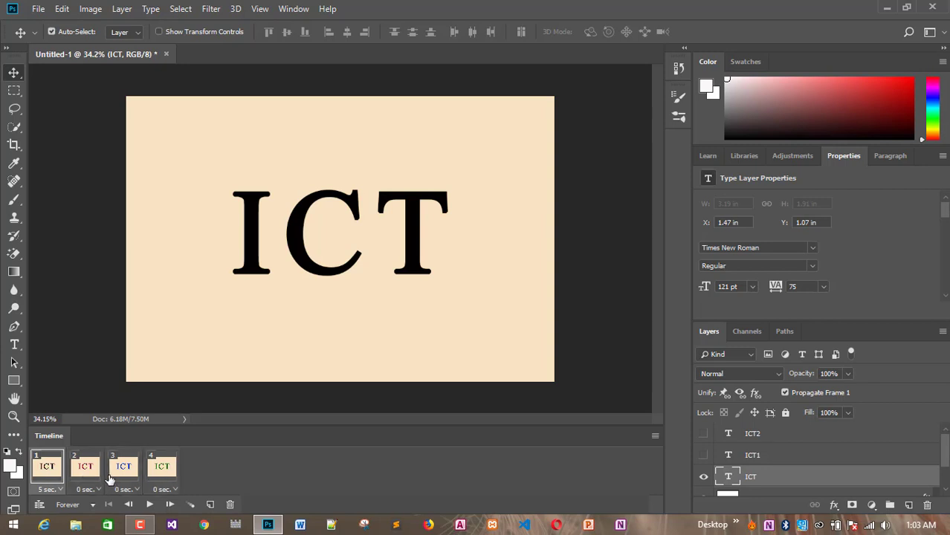
pyautogui.keyDown('shift'); pyautogui.click(164, 470); pyautogui.keyUp('shift')
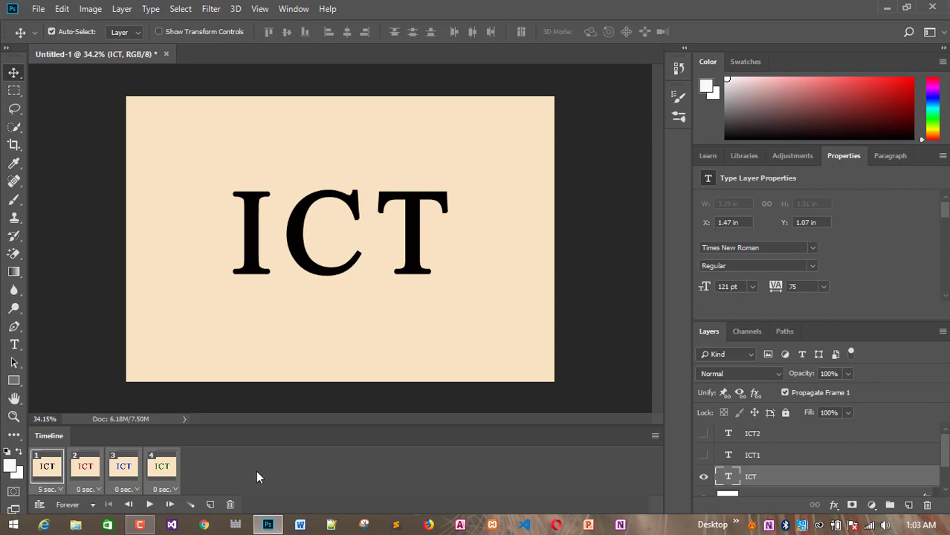
# Look over the first frame's delay options without changing the 5-second delay.
pyautogui.click(56, 489)
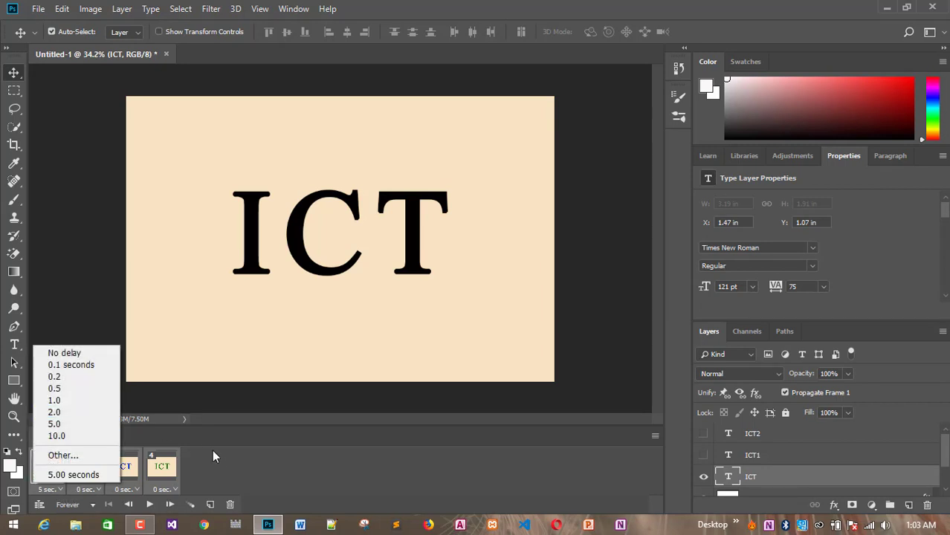
pyautogui.click(213, 449)
pyautogui.click(170, 480)
pyautogui.click(51, 488)
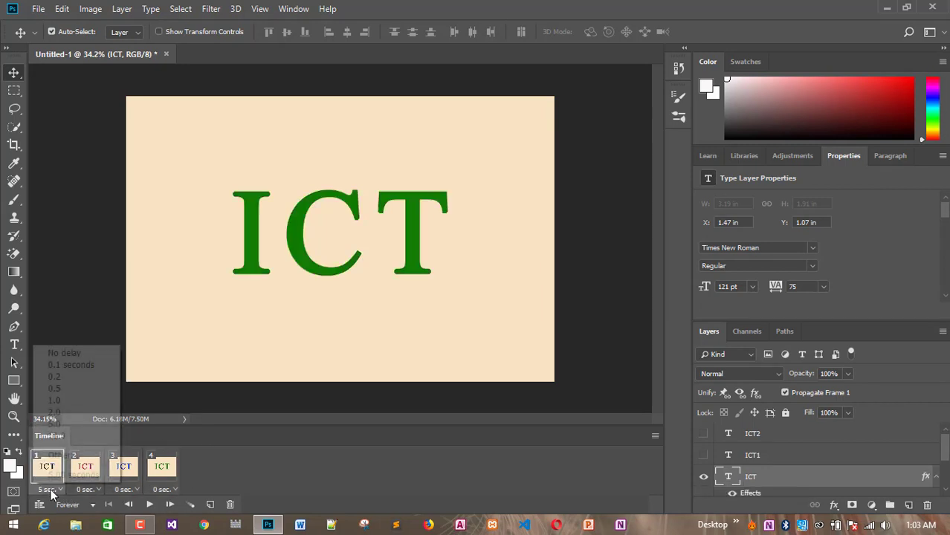
pyautogui.click(224, 440)
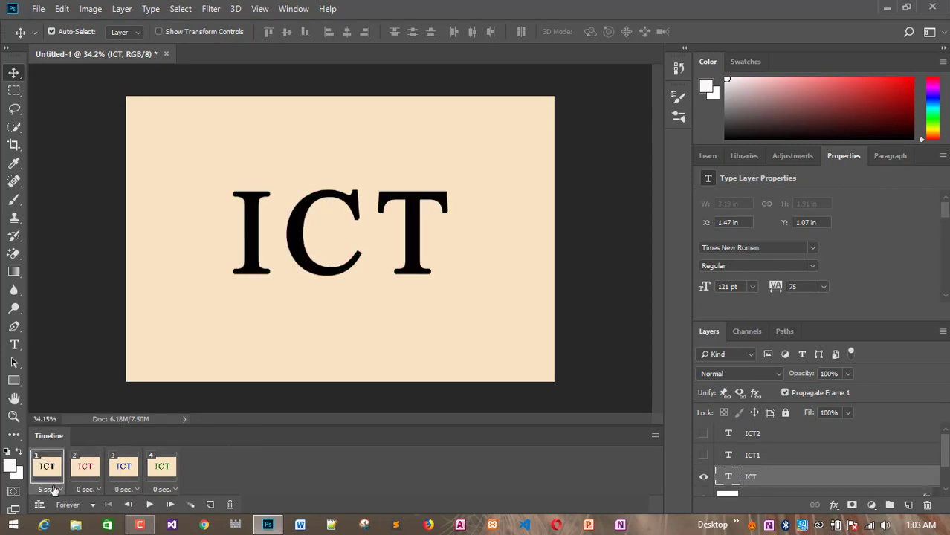
pyautogui.click(52, 489)
pyautogui.click(223, 473)
# Select all four frames and set their delay to 1 second.
pyautogui.keyDown('shift'); pyautogui.click(158, 480); pyautogui.keyUp('shift')
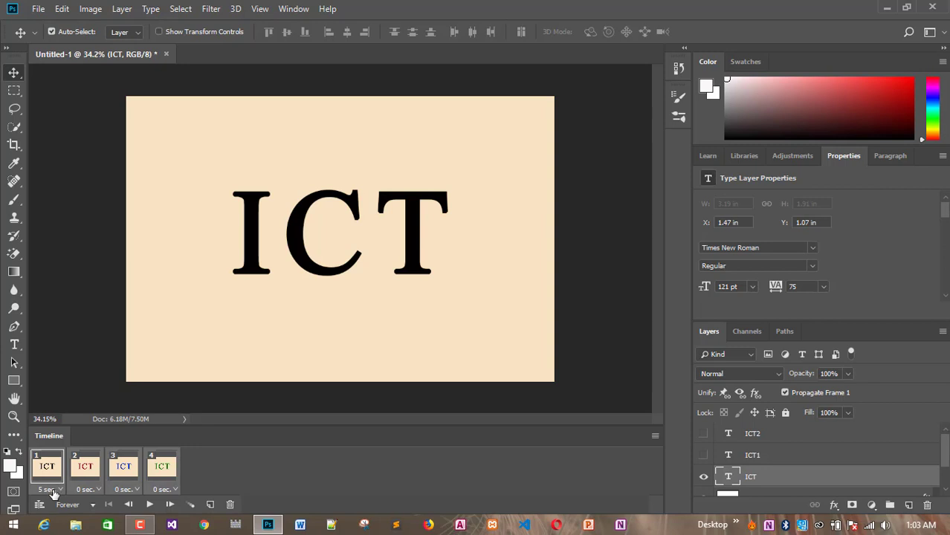
pyautogui.click(53, 490)
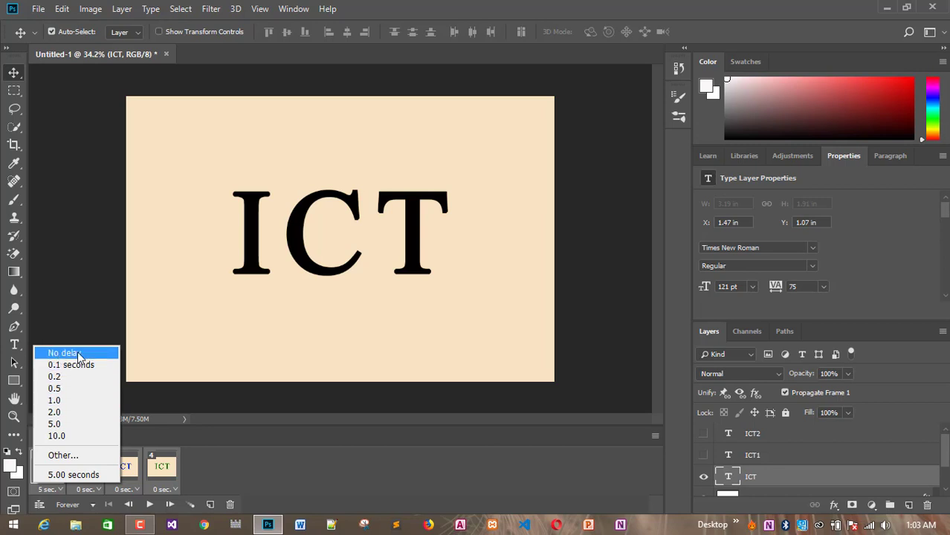
pyautogui.click(66, 457)
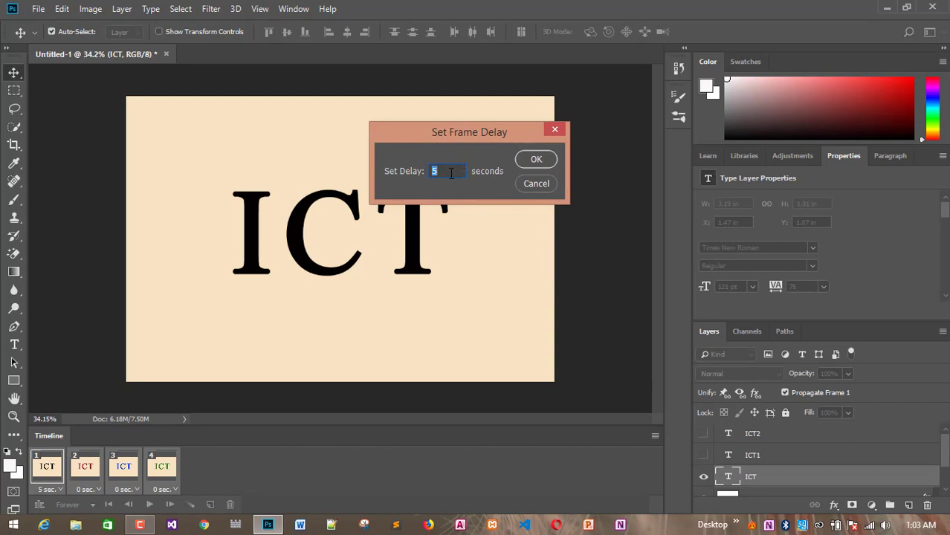
pyautogui.click(555, 130)
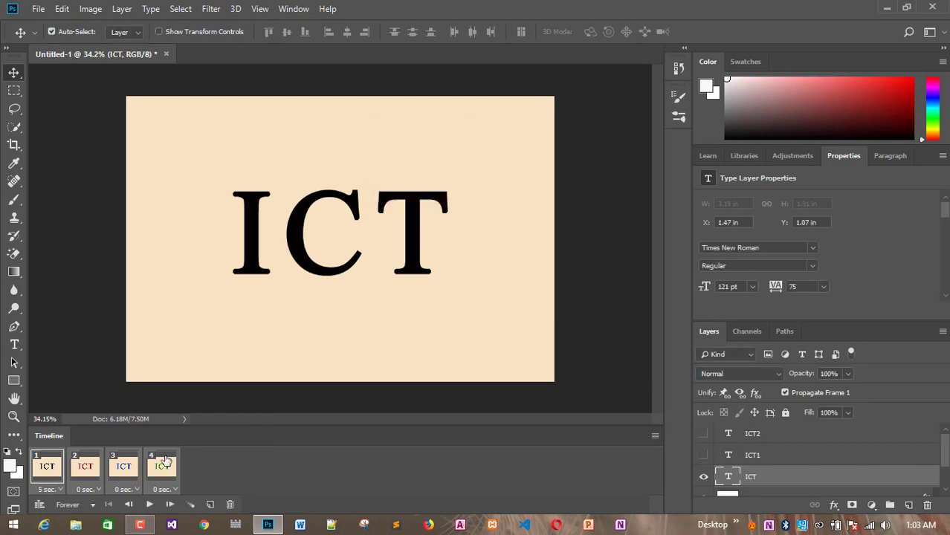
pyautogui.click(56, 490)
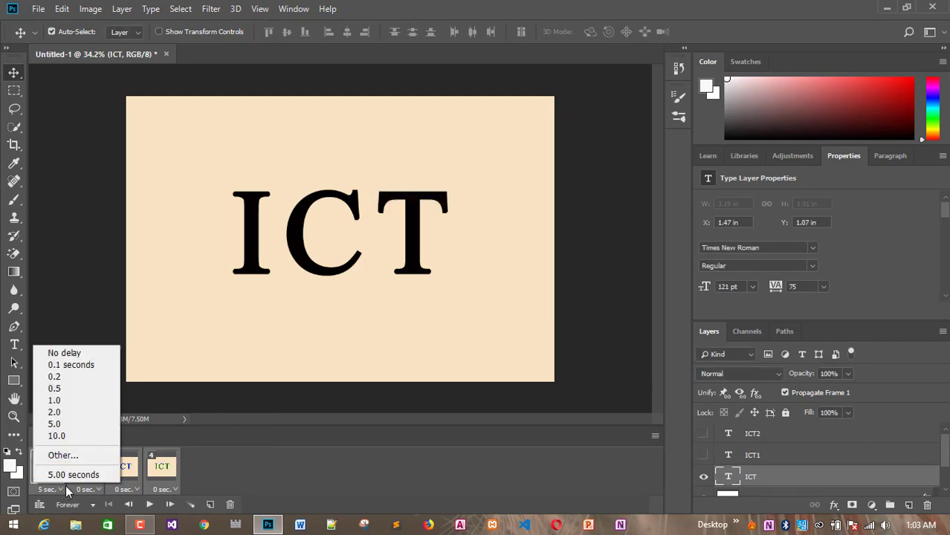
pyautogui.click(67, 401)
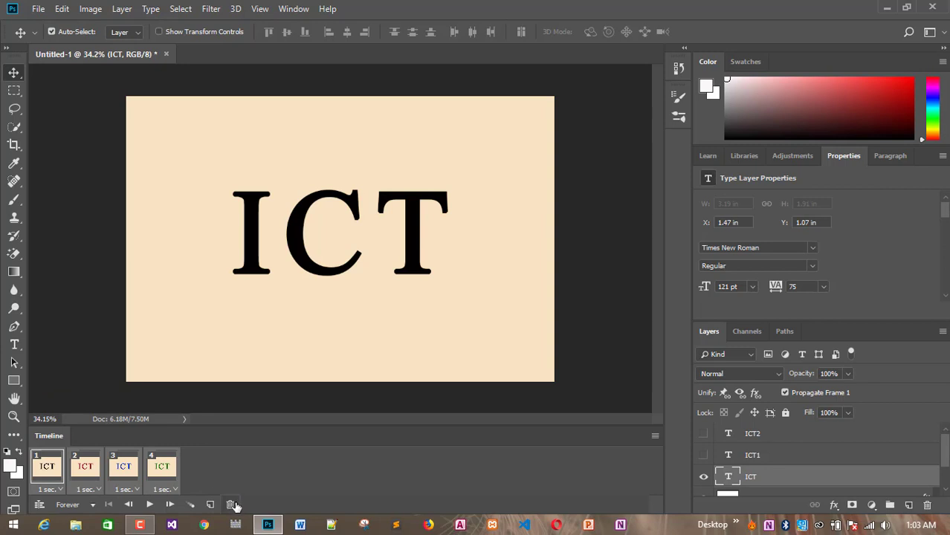
# Play and stop the four-frame preview, then bring up the Forever looping options.
pyautogui.click(151, 505)
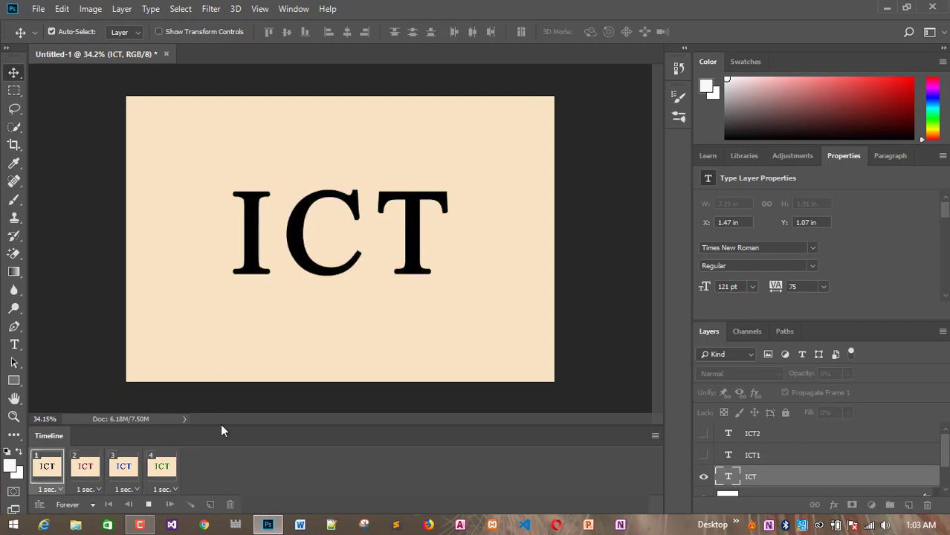
pyautogui.click(150, 505)
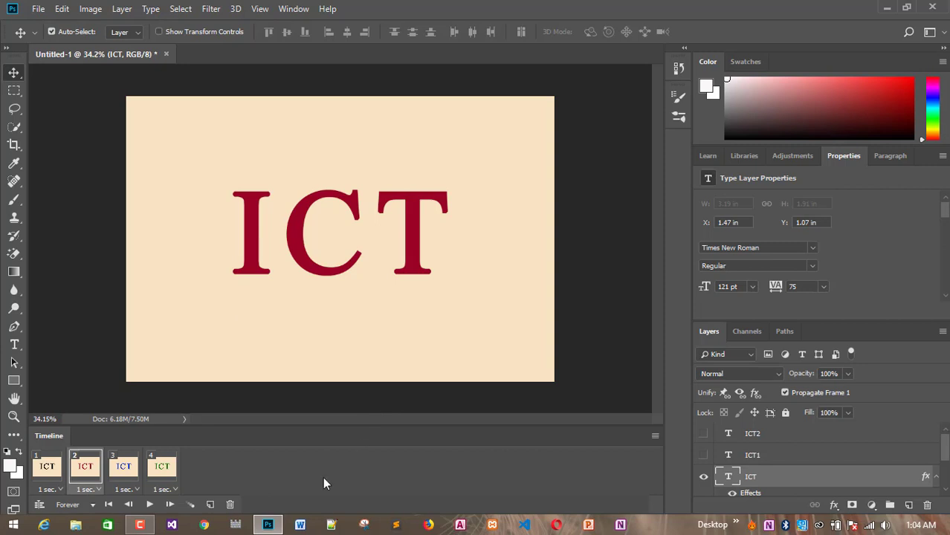
pyautogui.click(74, 506)
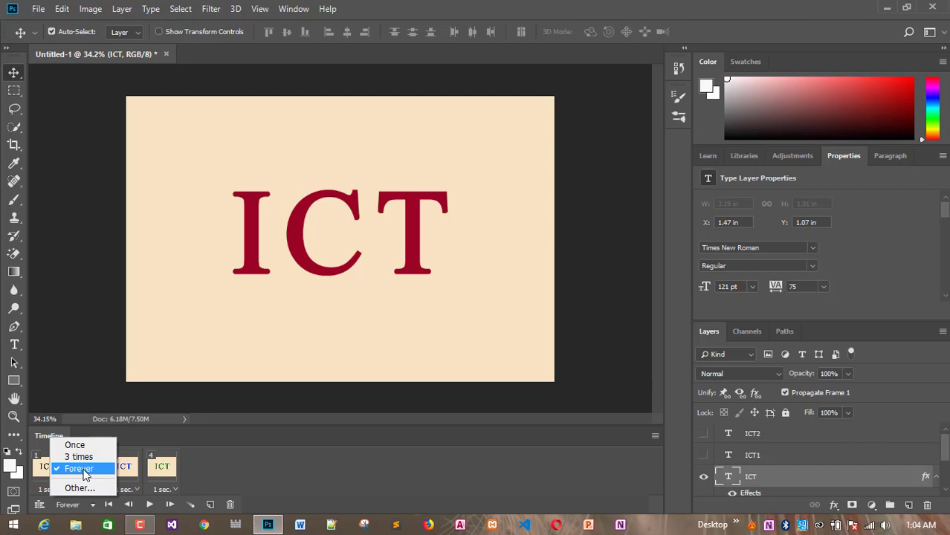
# Preview the animation with looping set to Once, then to 3 times.
pyautogui.click(297, 450)
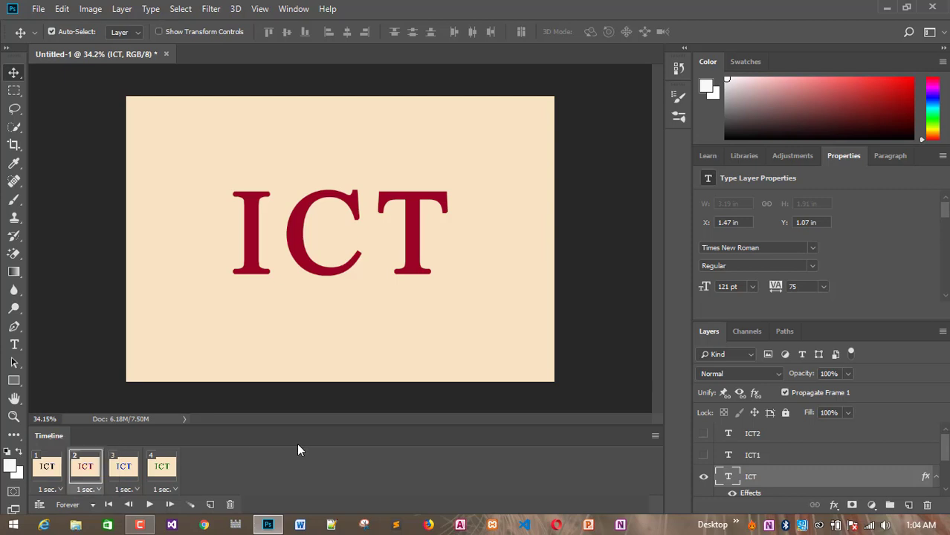
pyautogui.click(69, 504)
pyautogui.click(76, 442)
pyautogui.click(149, 505)
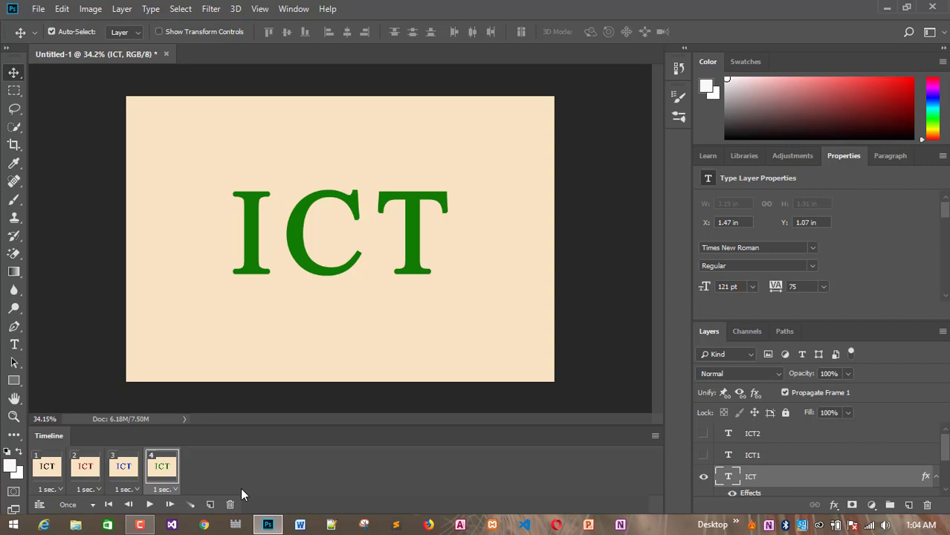
pyautogui.click(71, 506)
pyautogui.click(85, 458)
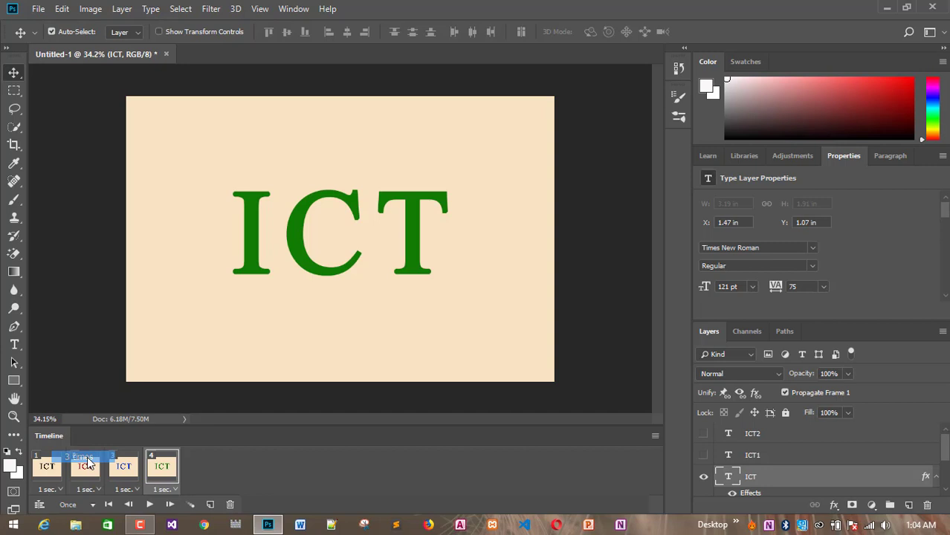
pyautogui.click(149, 505)
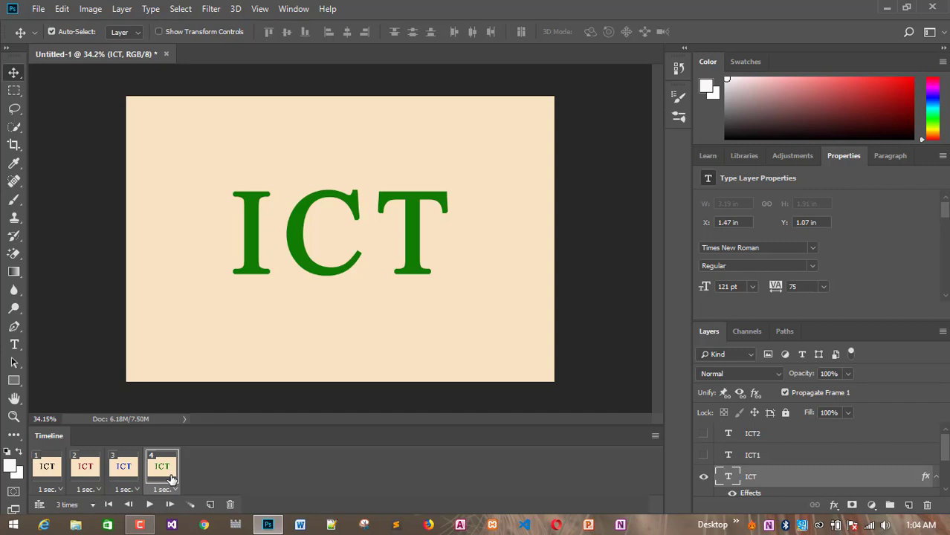
# Return looping to Forever, cancelling the custom Other… loop count.
pyautogui.click(78, 504)
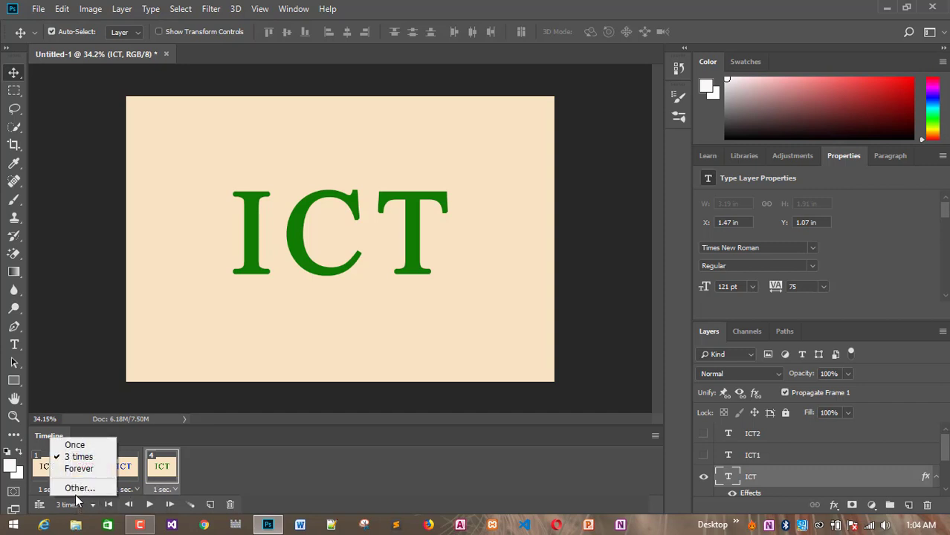
pyautogui.click(79, 469)
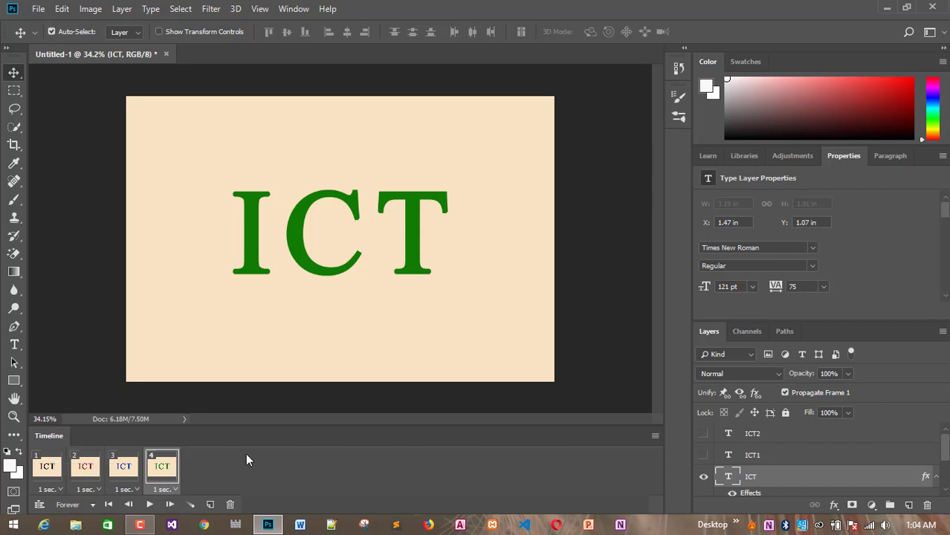
pyautogui.click(92, 505)
pyautogui.click(78, 488)
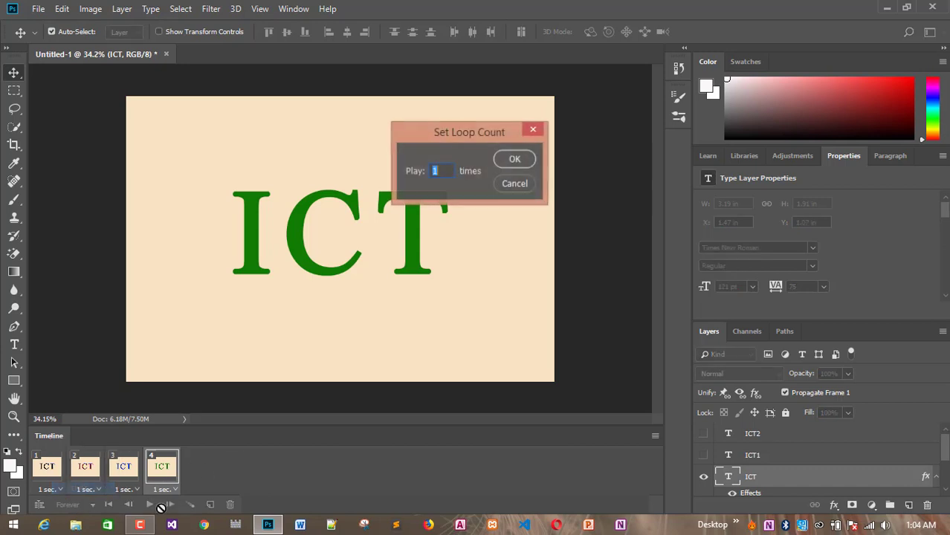
pyautogui.click(538, 125)
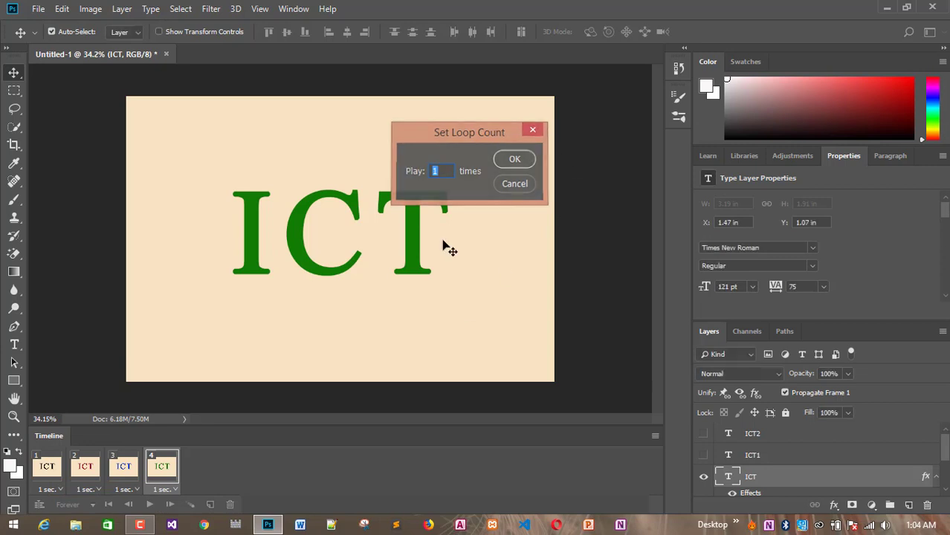
pyautogui.click(82, 509)
pyautogui.click(79, 469)
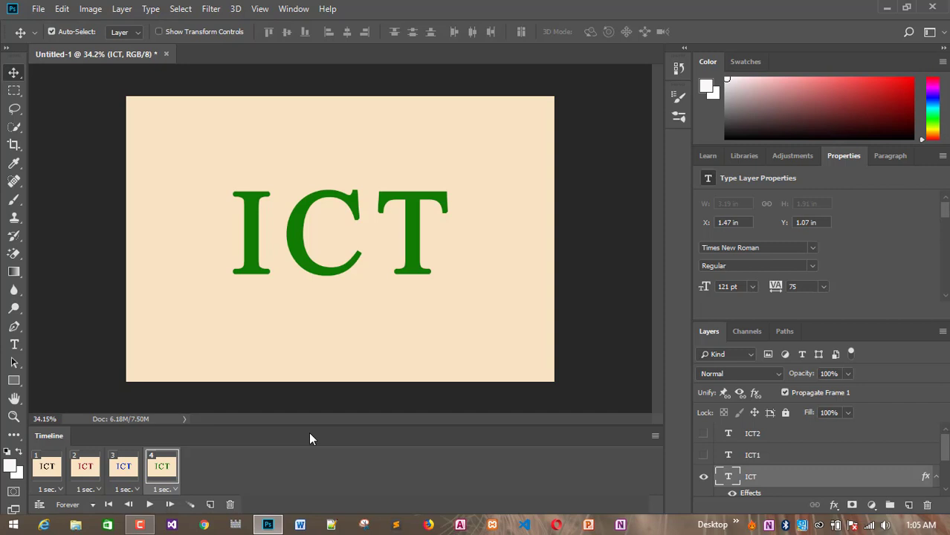
pyautogui.click(148, 504)
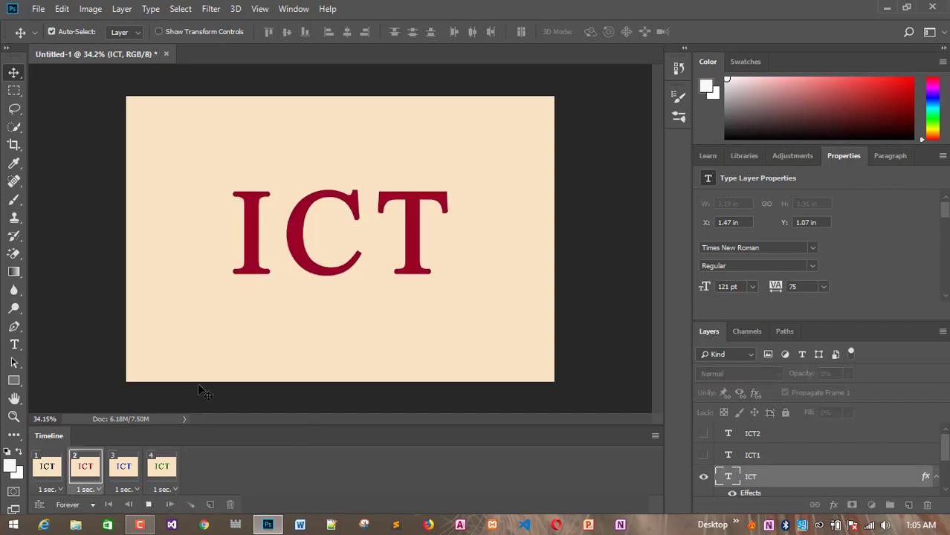
pyautogui.click(147, 505)
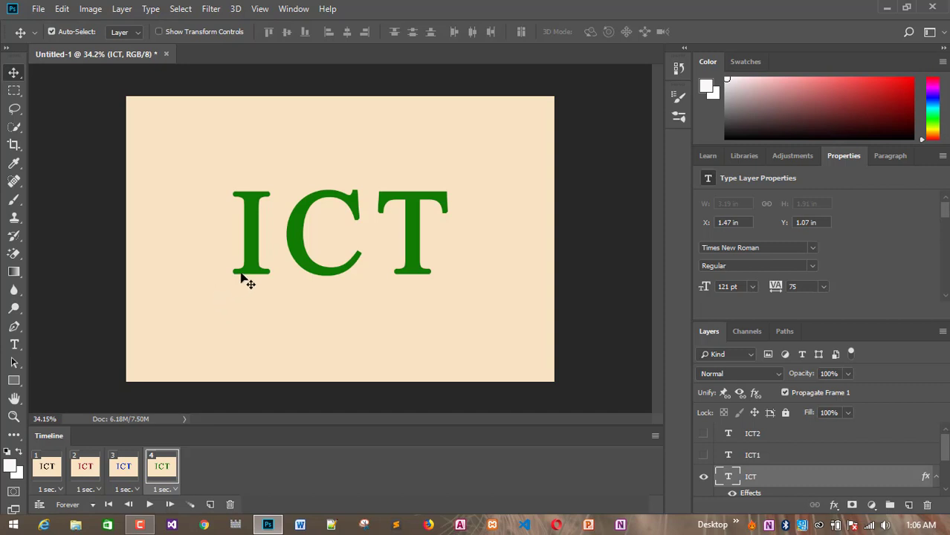
# Save as CompuServe GIF '1.gif' on the Desktop, accepting Indexed Color and GIF options.
pyautogui.click(47, 10)
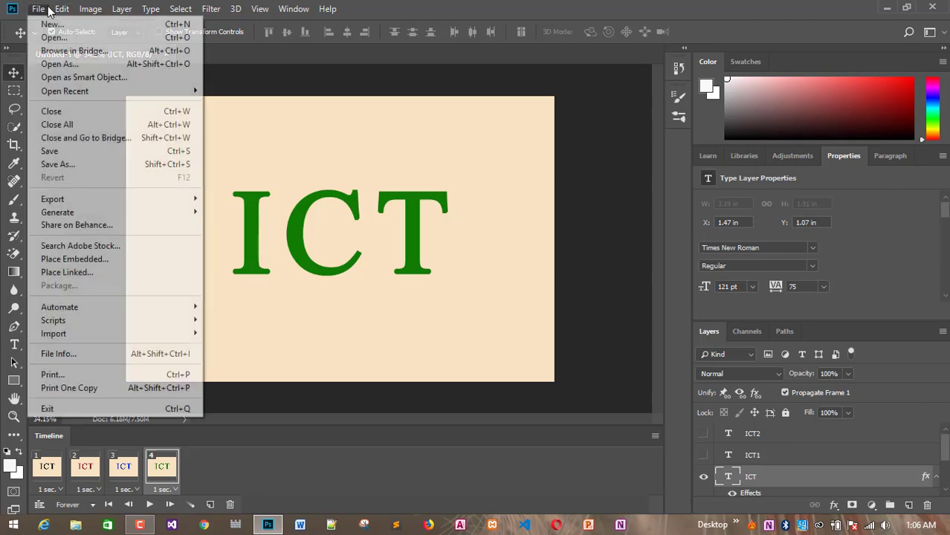
pyautogui.click(57, 164)
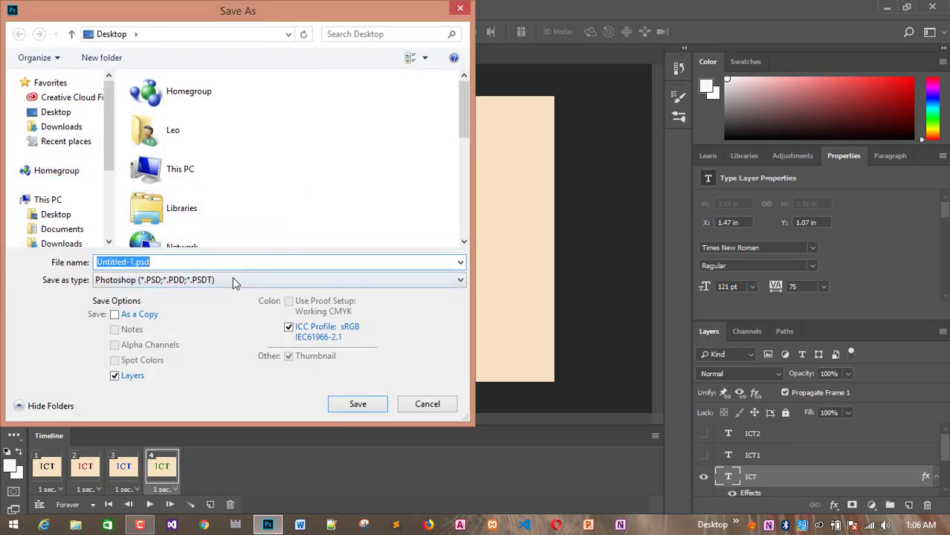
pyautogui.click(233, 279)
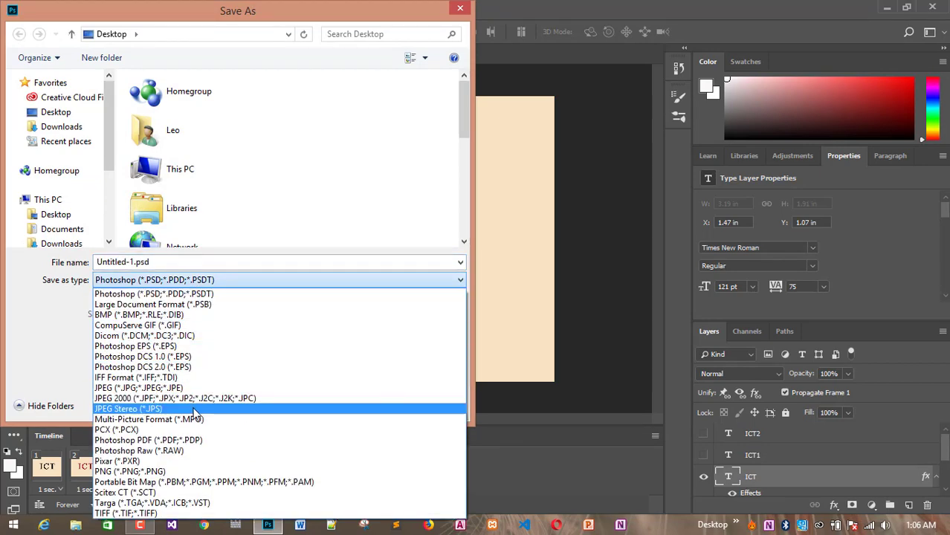
pyautogui.click(165, 327)
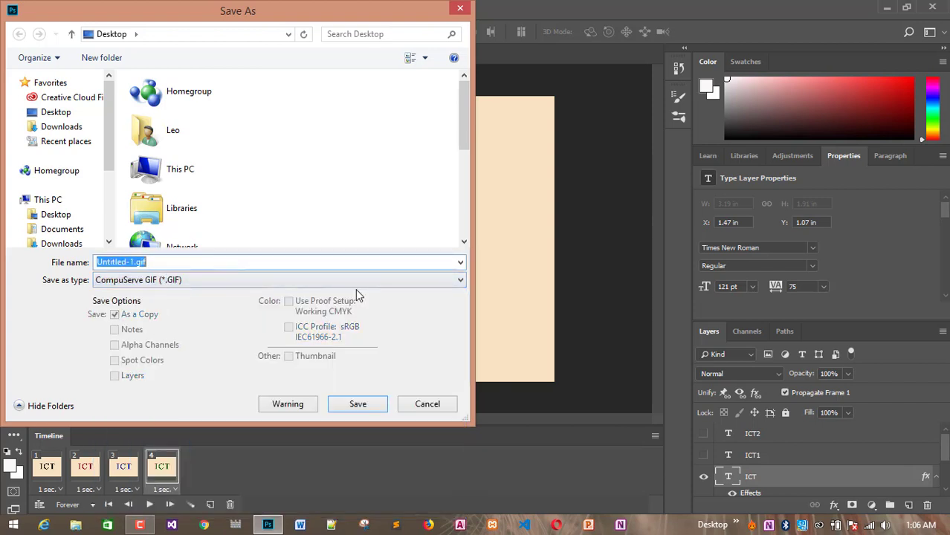
pyautogui.write('1')
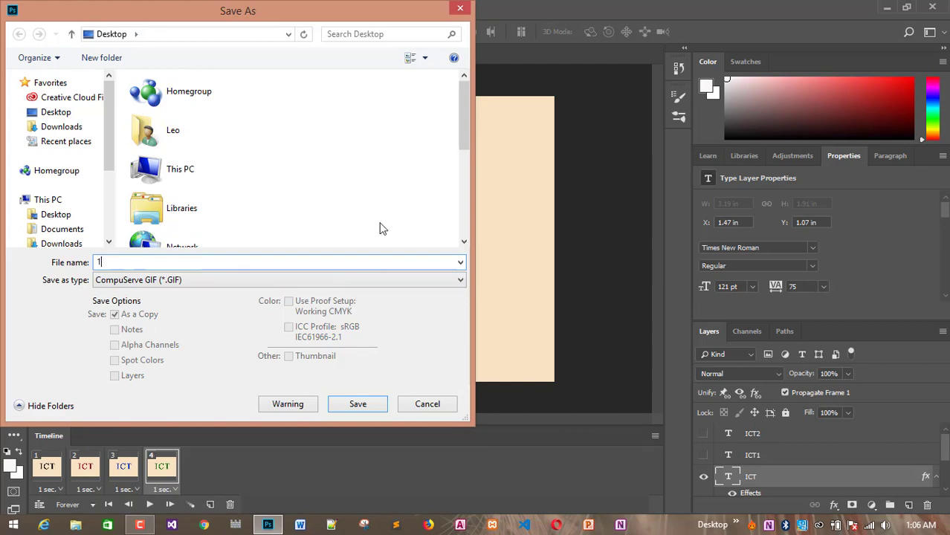
pyautogui.click(57, 113)
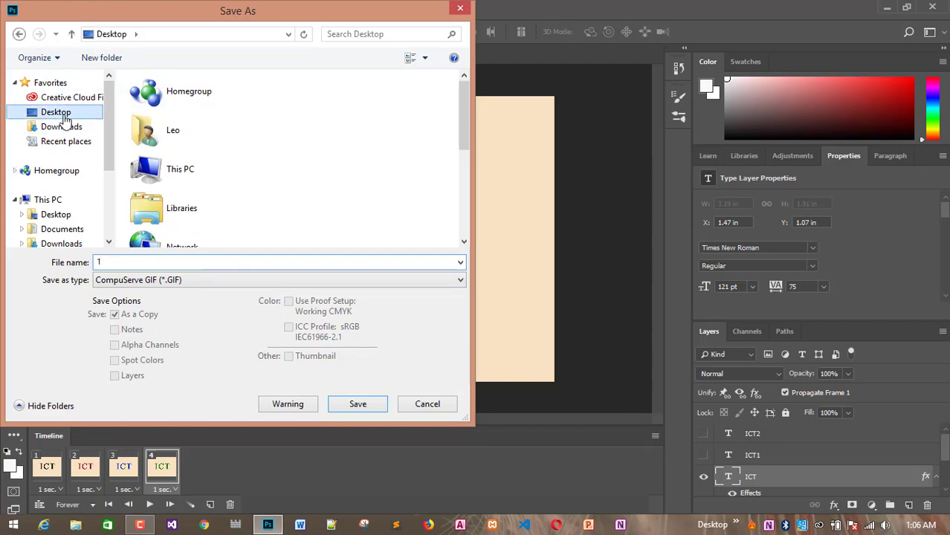
pyautogui.click(361, 402)
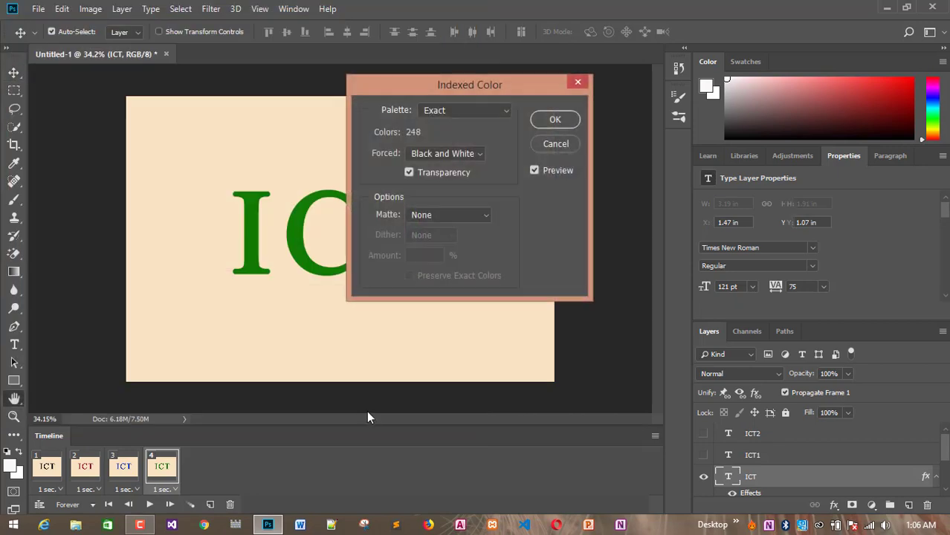
pyautogui.click(558, 121)
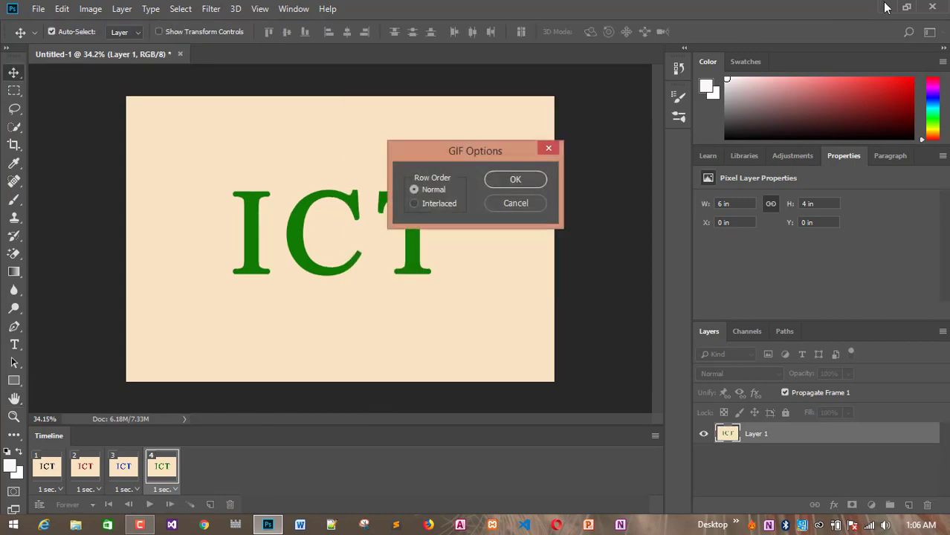
pyautogui.click(512, 178)
# Open a new PowerPoint presentation and give slide 1 a Blank layout.
pyautogui.click(887, 7)
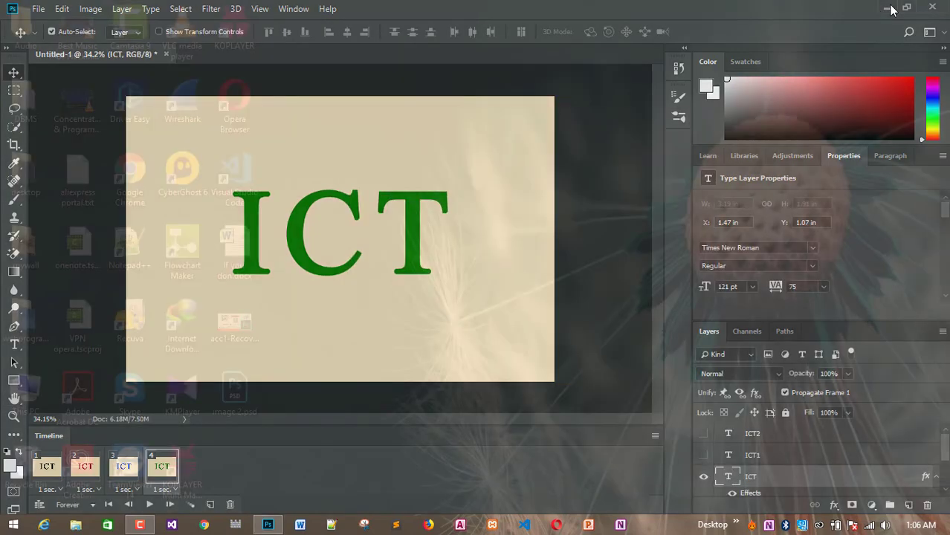
pyautogui.moveTo(233, 469); pyautogui.dragTo(443, 100)
pyautogui.click(588, 525)
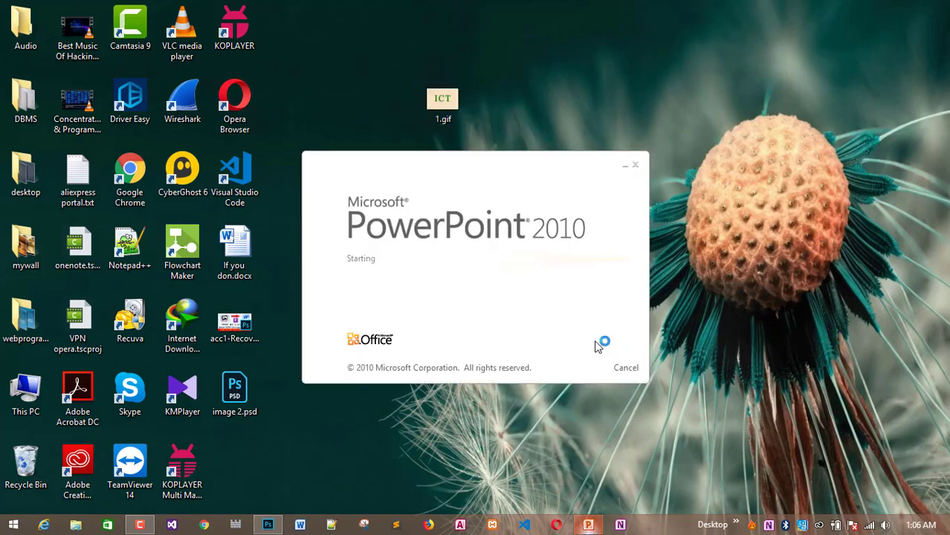
pyautogui.rightClick(56, 160)
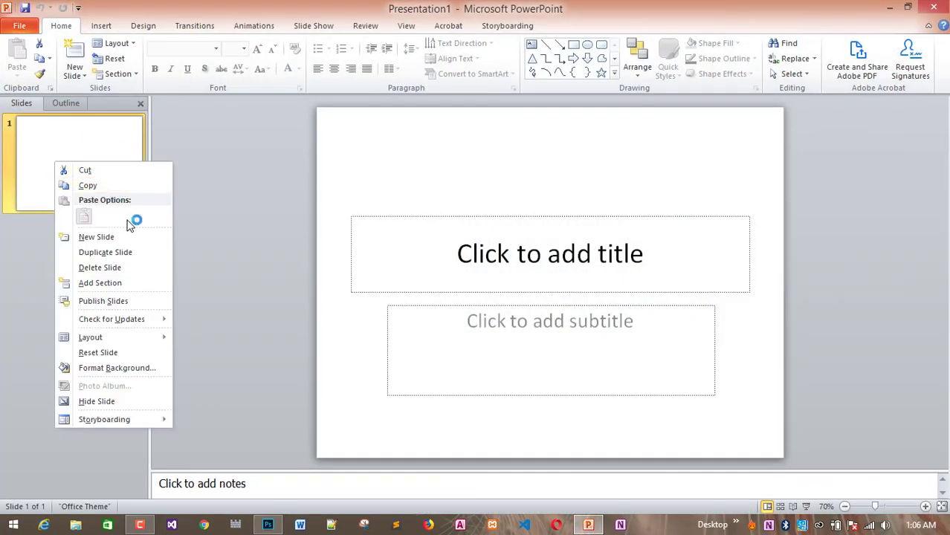
pyautogui.moveTo(128, 336)
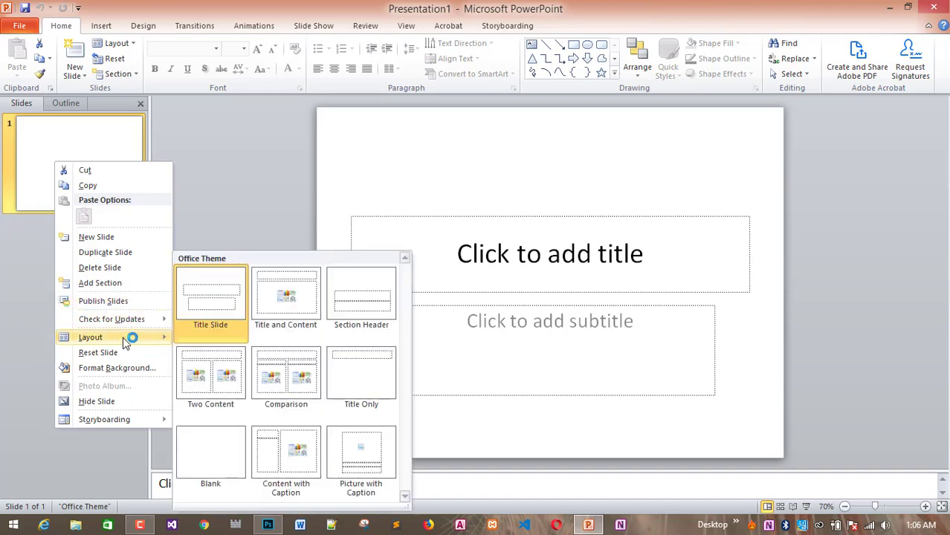
pyautogui.click(226, 446)
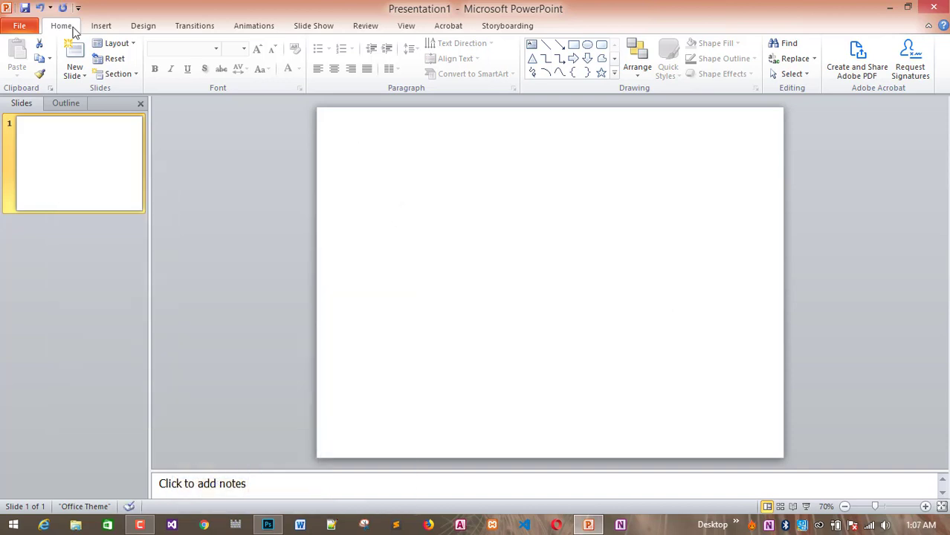
# Insert 1.gif from the Desktop, position it on the slide, and play the slide show.
pyautogui.click(98, 26)
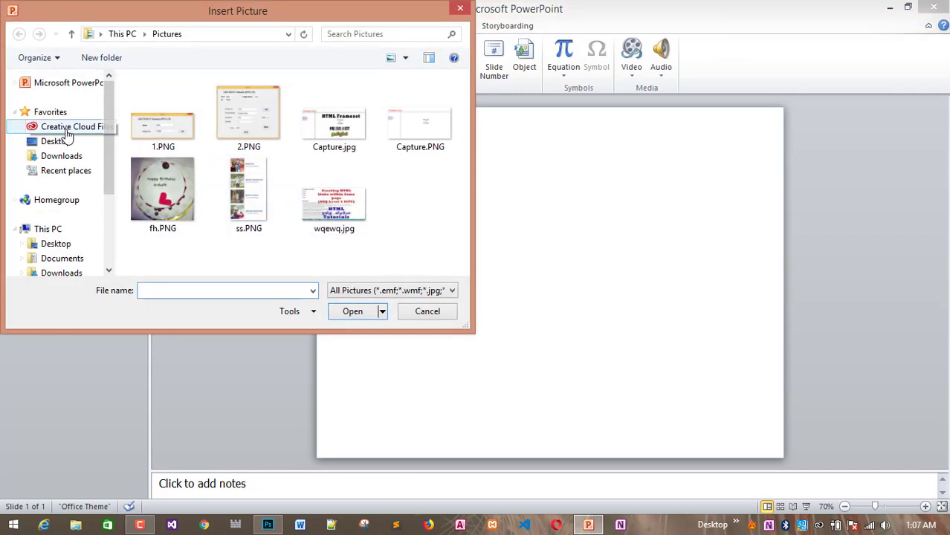
pyautogui.click(60, 140)
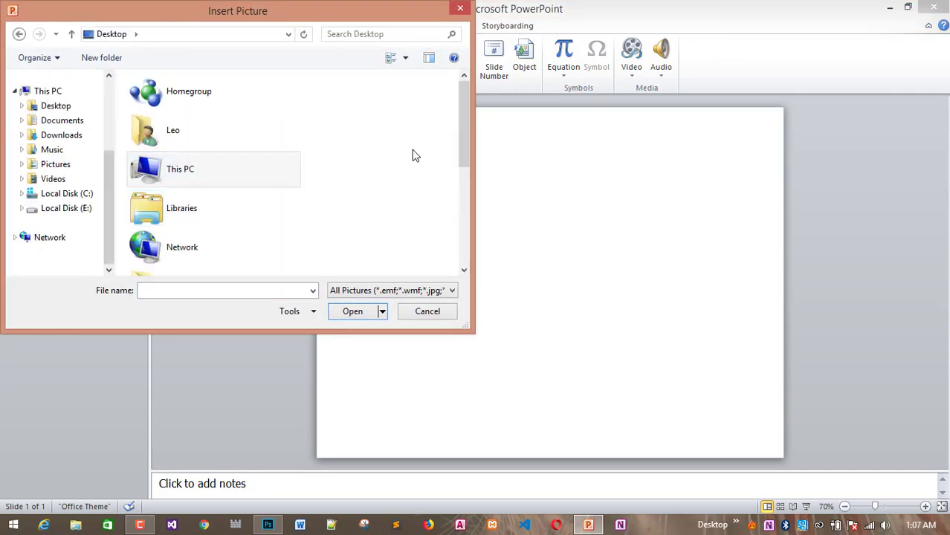
pyautogui.moveTo(468, 127); pyautogui.dragTo(463, 222)
pyautogui.click(183, 248)
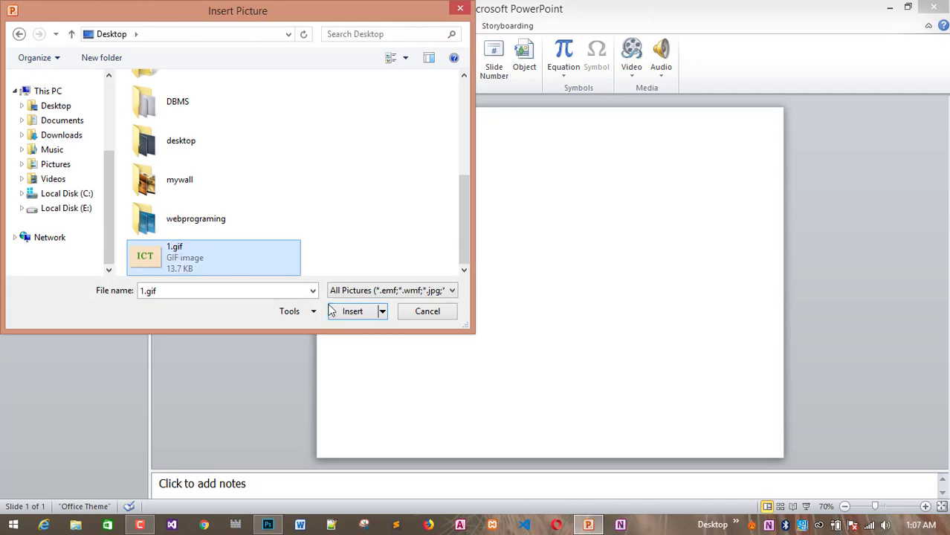
pyautogui.click(357, 312)
pyautogui.moveTo(577, 221); pyautogui.dragTo(587, 187)
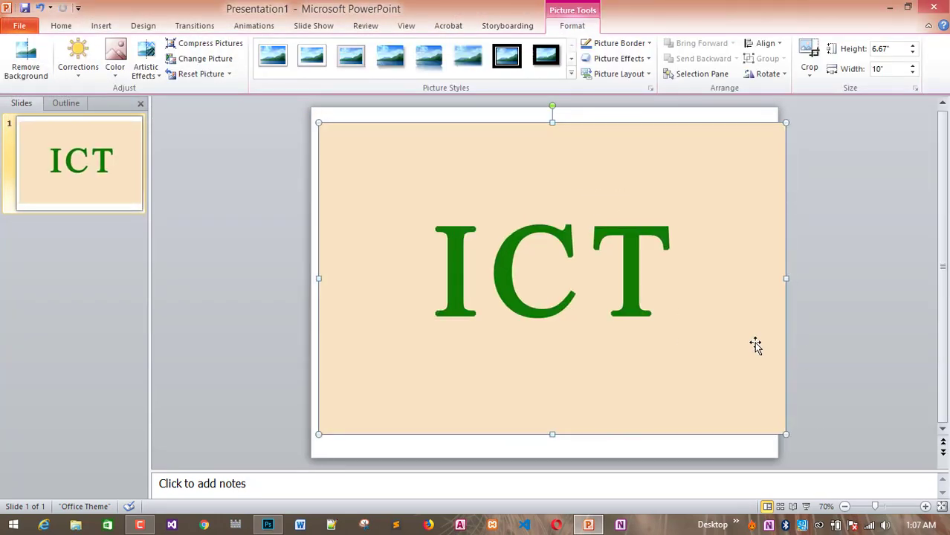
pyautogui.moveTo(753, 343); pyautogui.dragTo(745, 341)
pyautogui.click(839, 347)
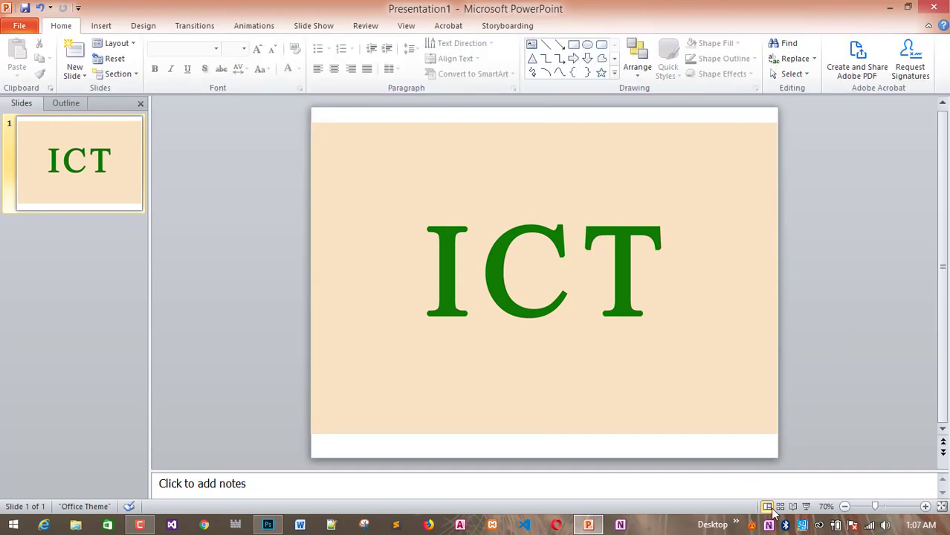
pyautogui.click(806, 507)
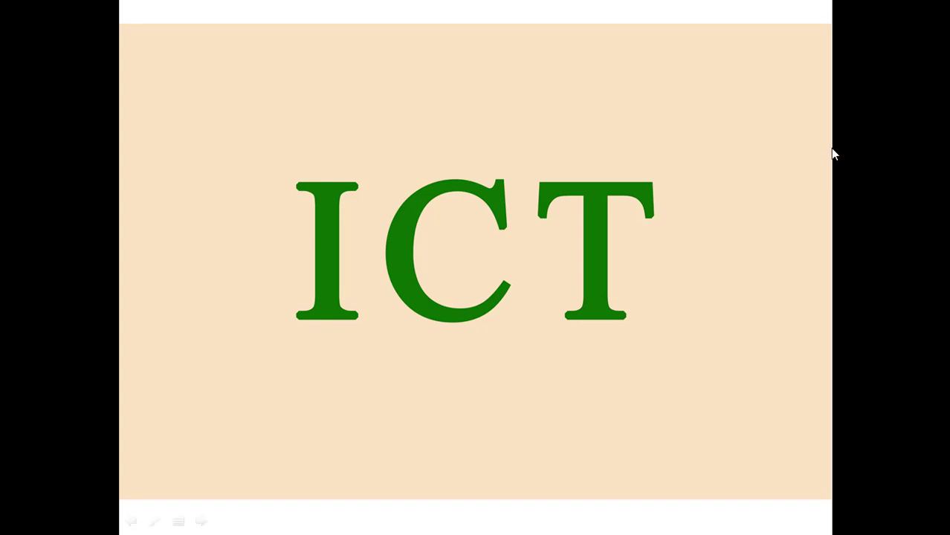
# End the slide show and close PowerPoint, discarding Presentation1 without saving.
pyautogui.rightClick(768, 119)
pyautogui.click(808, 289)
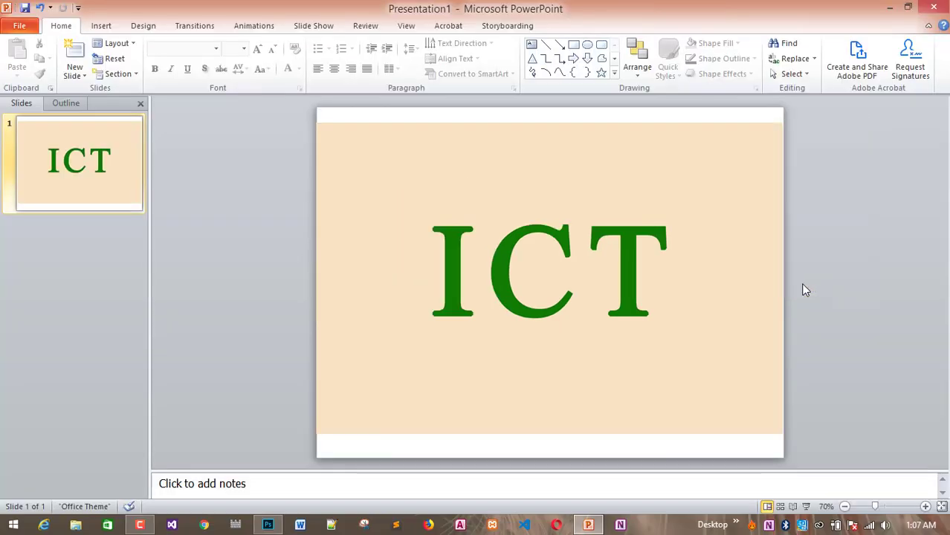
pyautogui.click(934, 6)
pyautogui.click(483, 282)
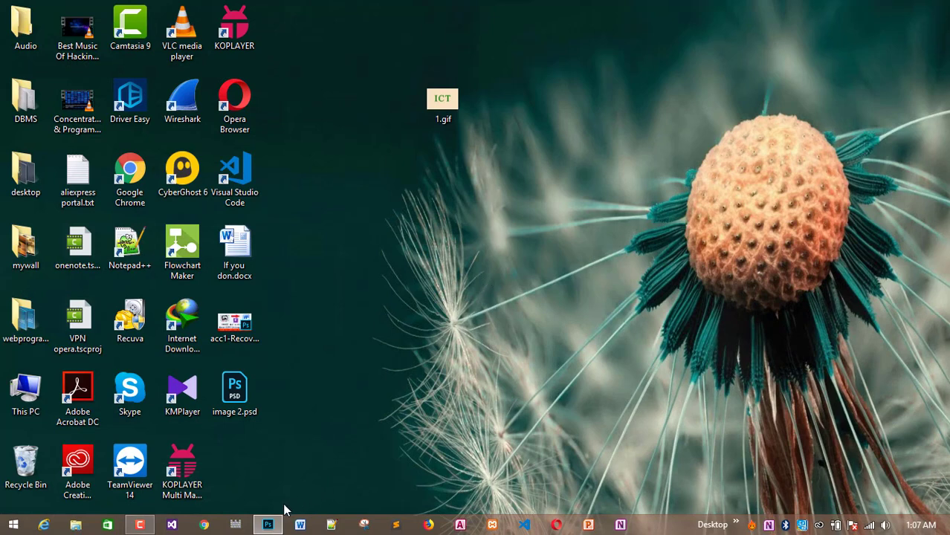
# Restore the Photoshop ICT animation document and reach File > Export.
pyautogui.click(268, 525)
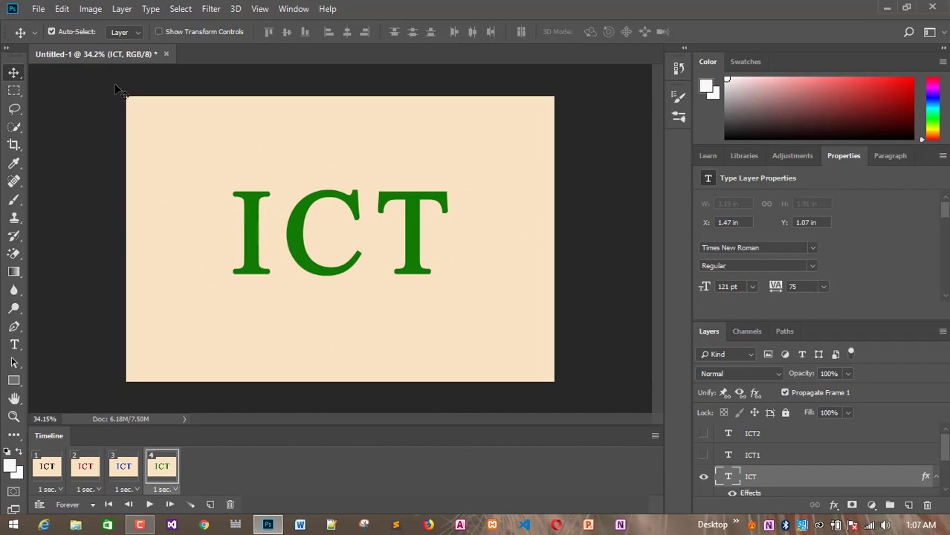
pyautogui.click(38, 9)
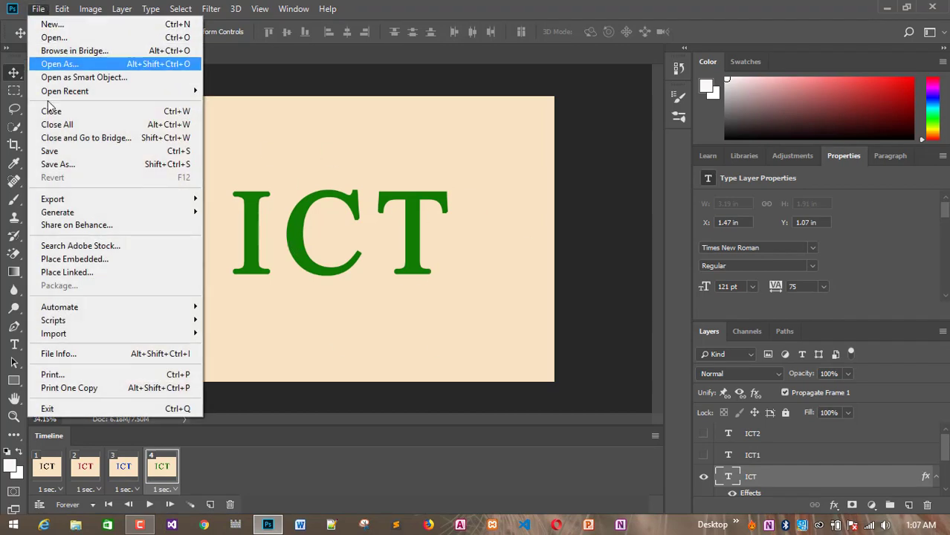
pyautogui.moveTo(67, 205)
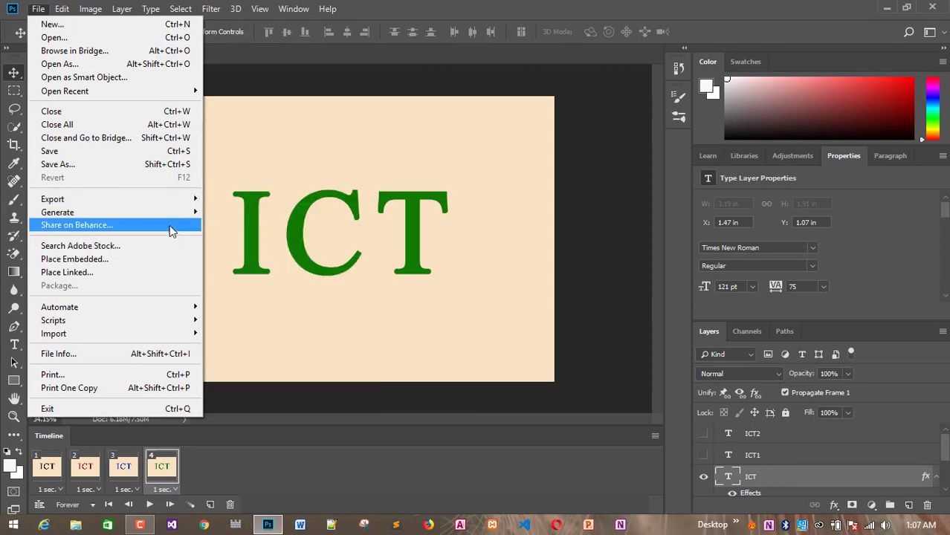
pyautogui.moveTo(171, 199)
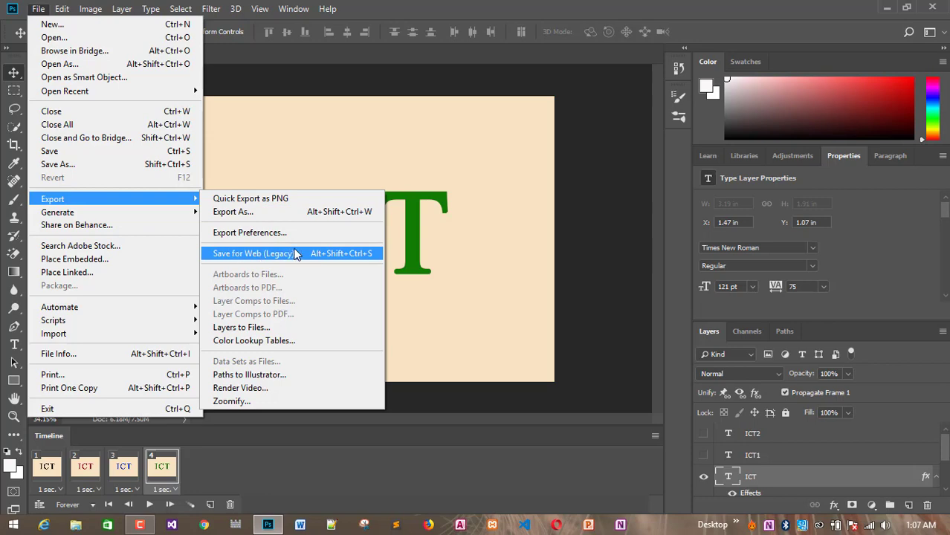
# In Save for Web (Legacy), keep GIF format with Looping set to Forever.
pyautogui.click(277, 253)
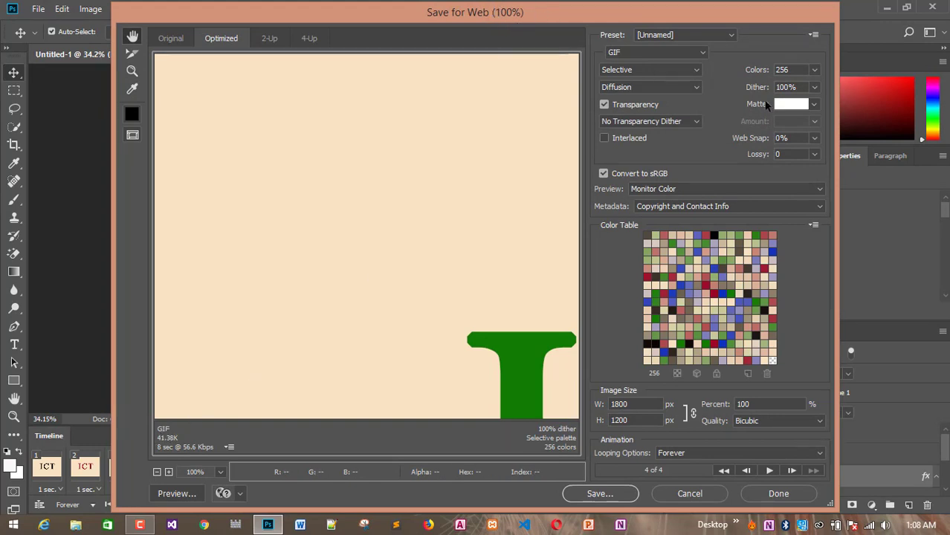
pyautogui.click(659, 51)
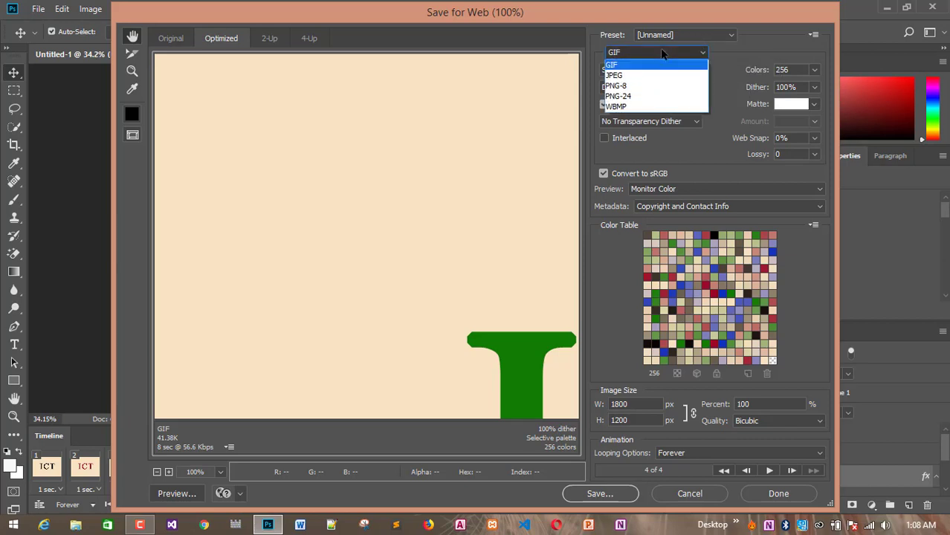
pyautogui.click(623, 68)
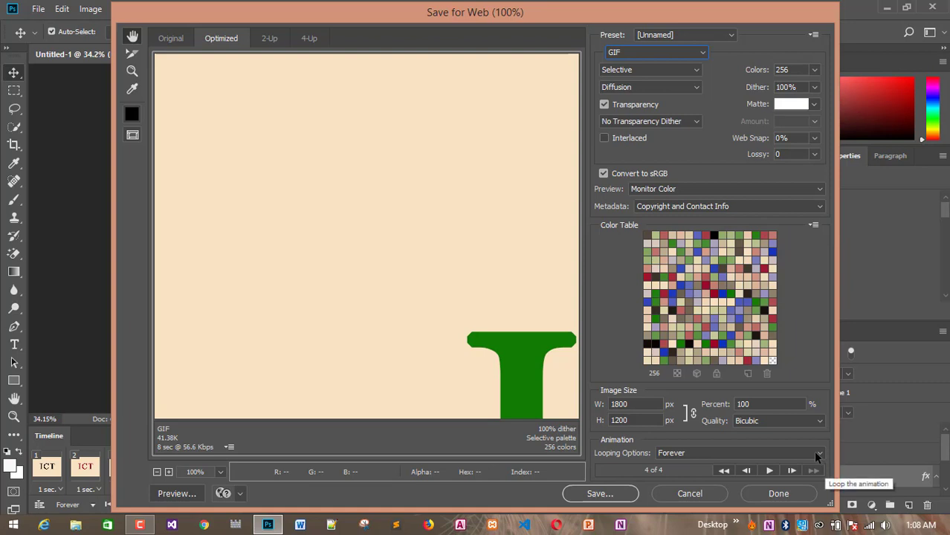
pyautogui.click(817, 455)
pyautogui.click(811, 475)
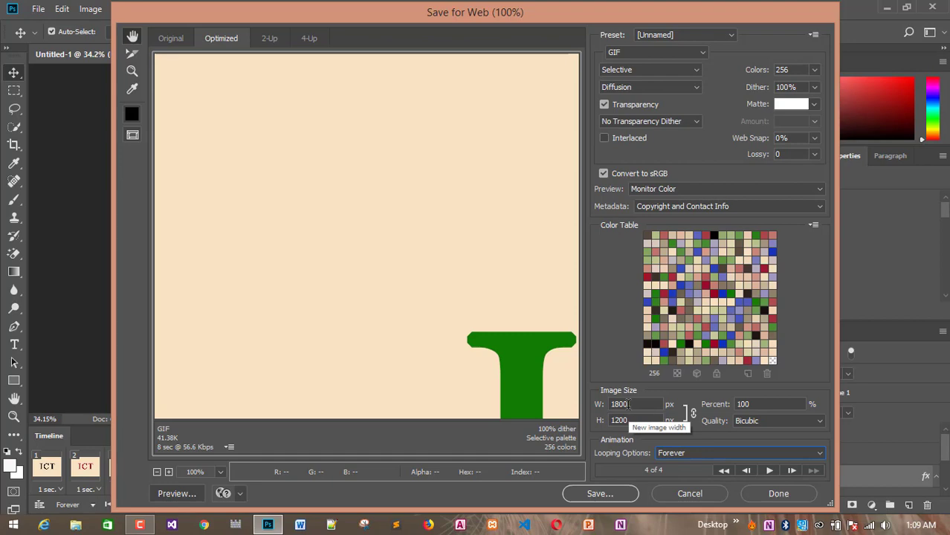
# Save the GIF to the Desktop as ict.
pyautogui.click(604, 499)
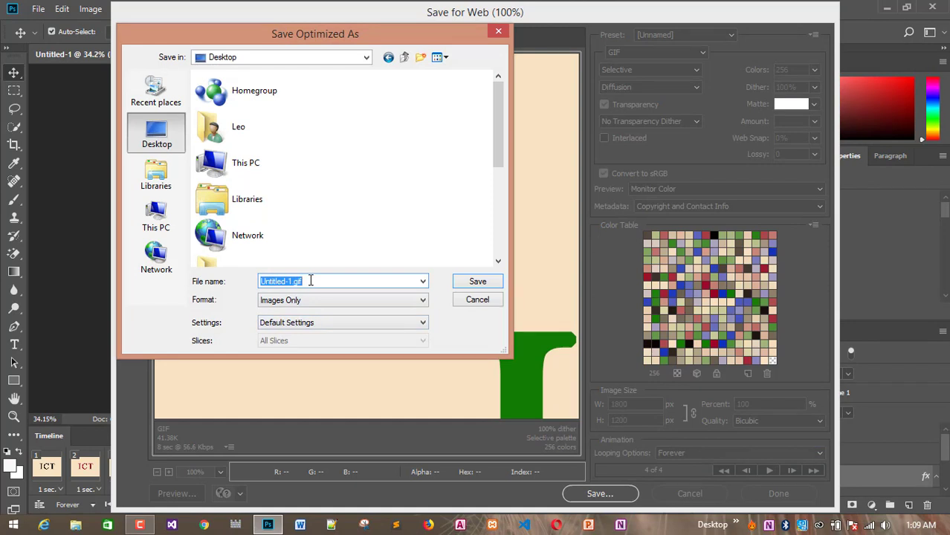
pyautogui.write('ict')
pyautogui.click(493, 284)
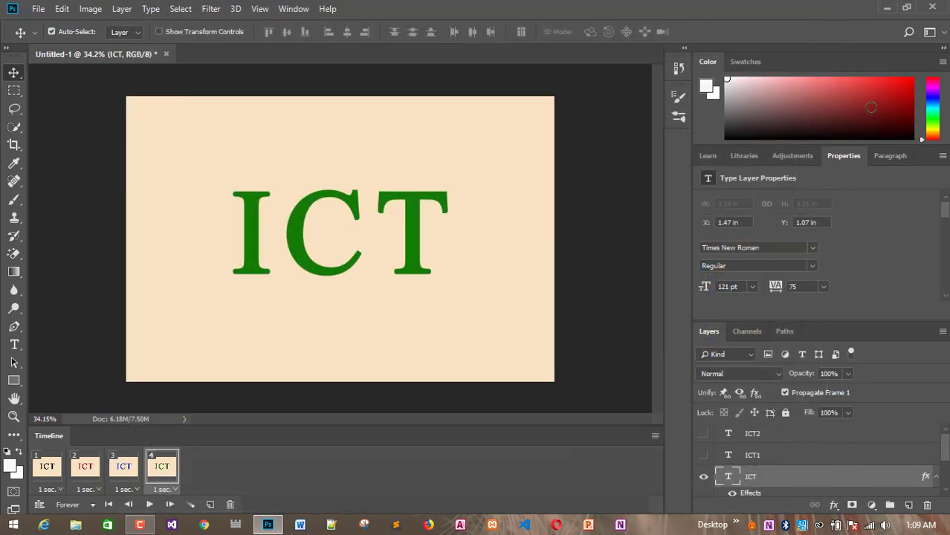
# Open a new PowerPoint presentation and switch slide 1 to the Blank layout.
pyautogui.click(889, 7)
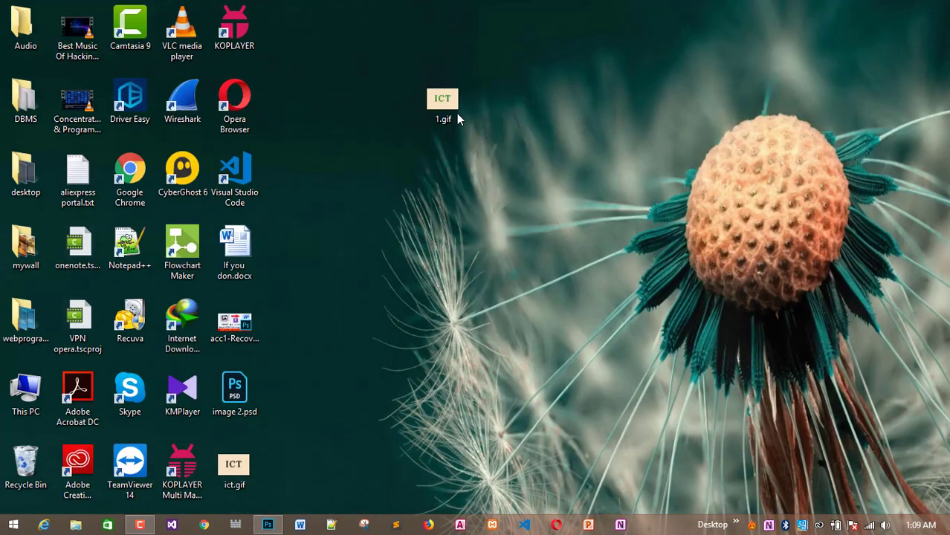
pyautogui.moveTo(234, 481); pyautogui.dragTo(492, 257)
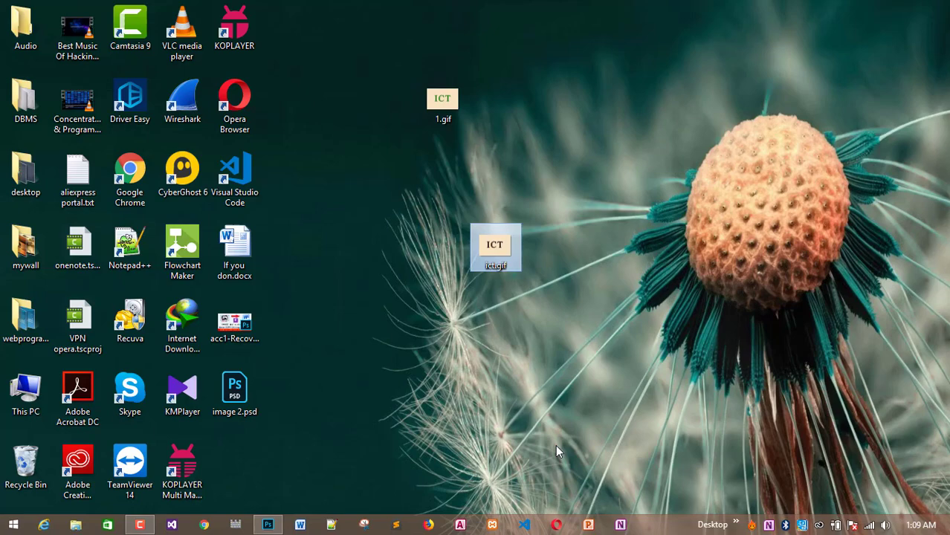
pyautogui.click(587, 525)
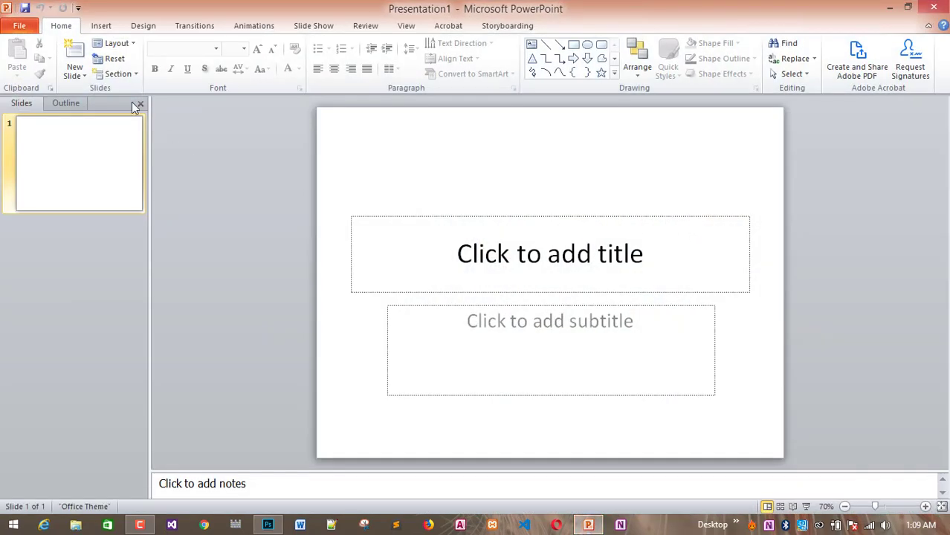
pyautogui.click(100, 27)
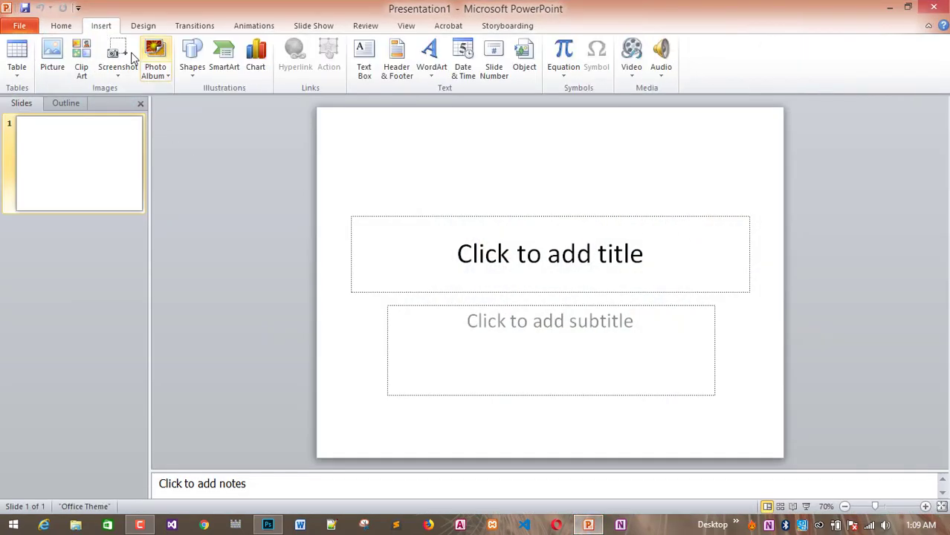
pyautogui.rightClick(81, 134)
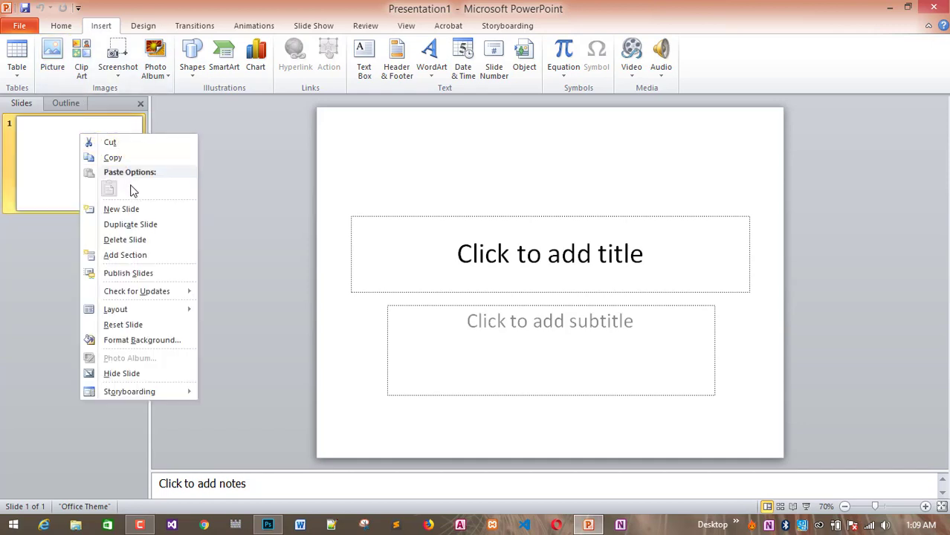
pyautogui.moveTo(132, 309)
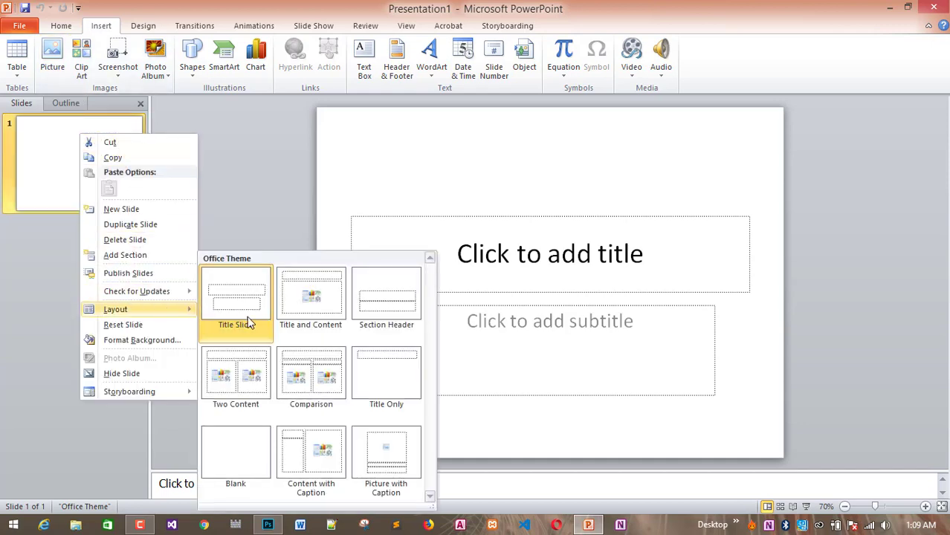
pyautogui.click(246, 442)
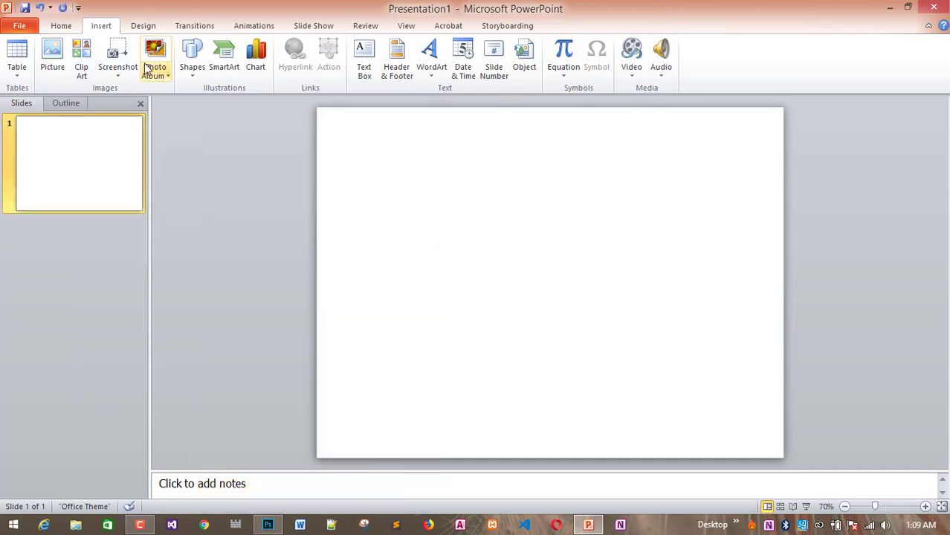
# Insert ict.gif from the Desktop onto the slide.
pyautogui.click(52, 59)
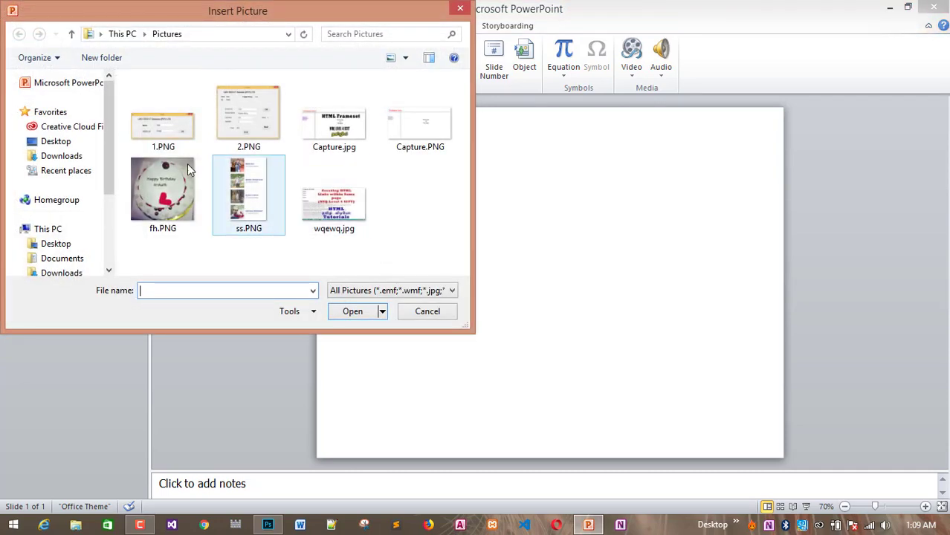
pyautogui.click(37, 140)
pyautogui.moveTo(461, 121); pyautogui.dragTo(463, 245)
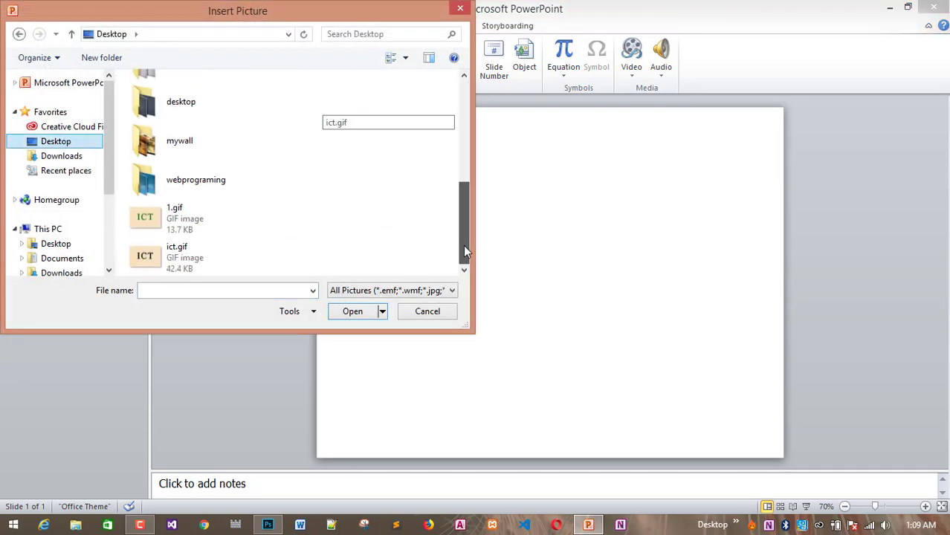
pyautogui.click(199, 260)
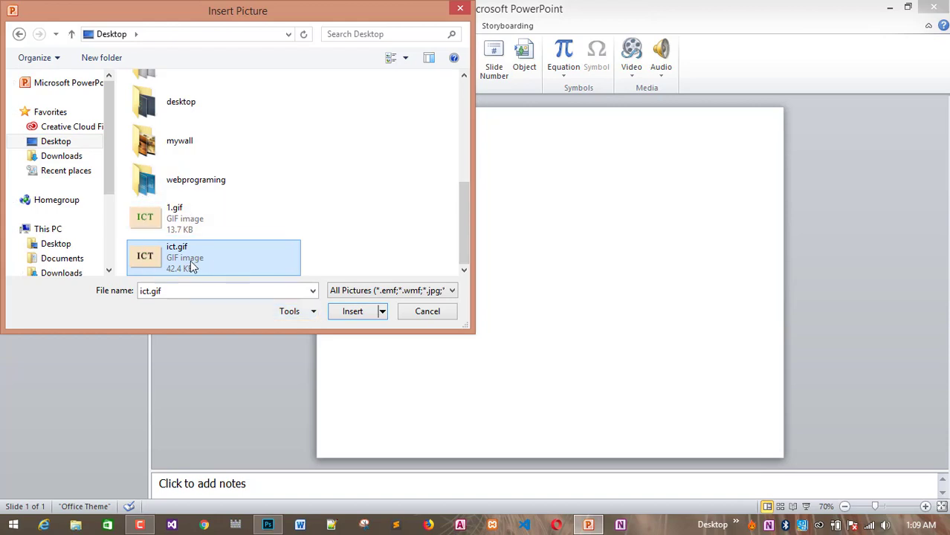
pyautogui.click(339, 310)
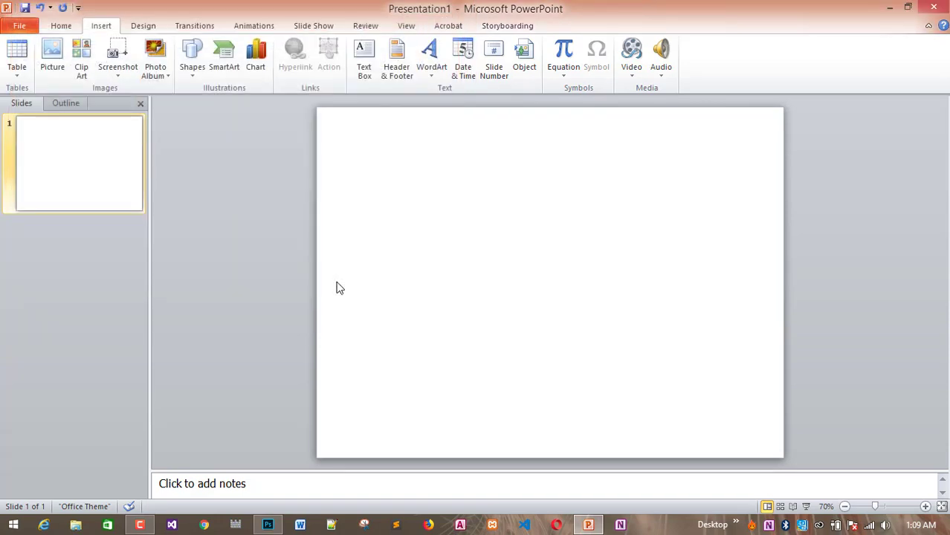
# Play the ict.gif animation as a slide show, end it, and minimise PowerPoint.
pyautogui.click(805, 506)
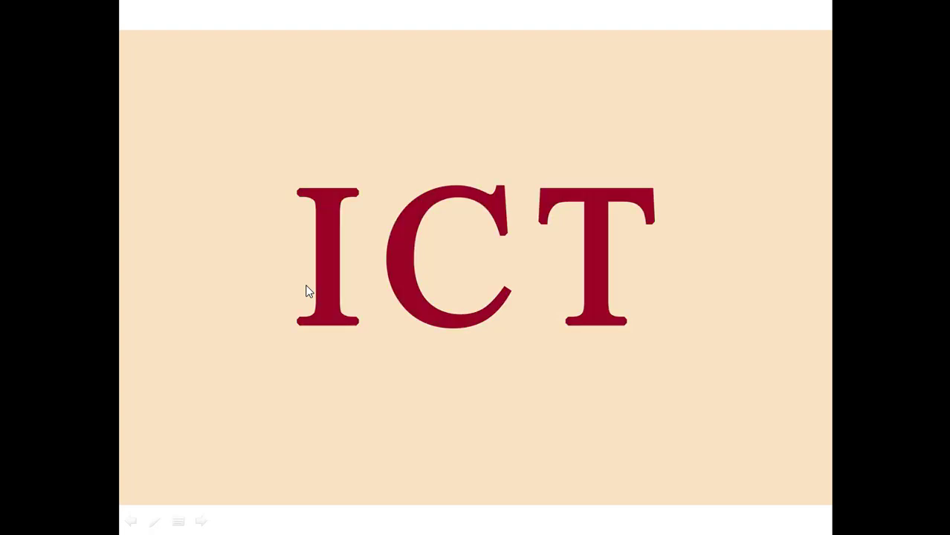
pyautogui.press('Escape')
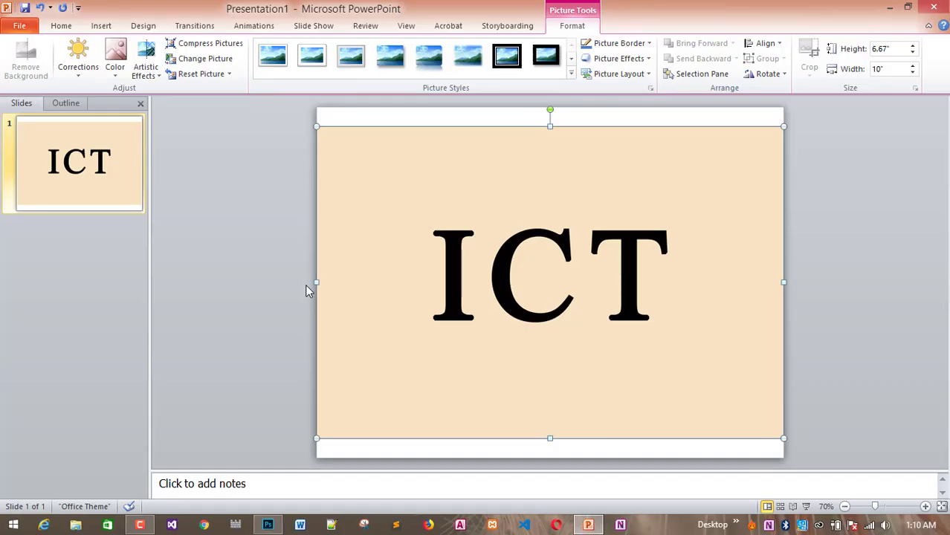
pyautogui.click(889, 8)
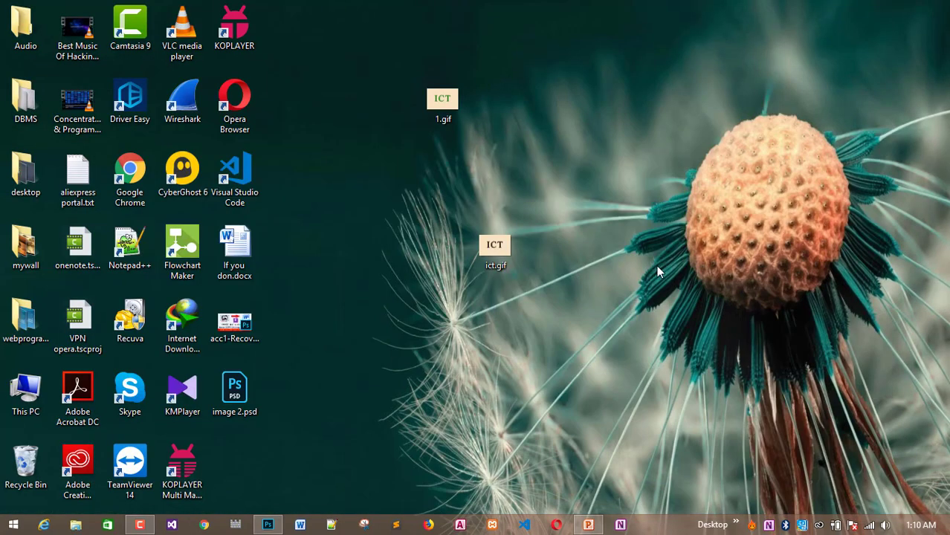